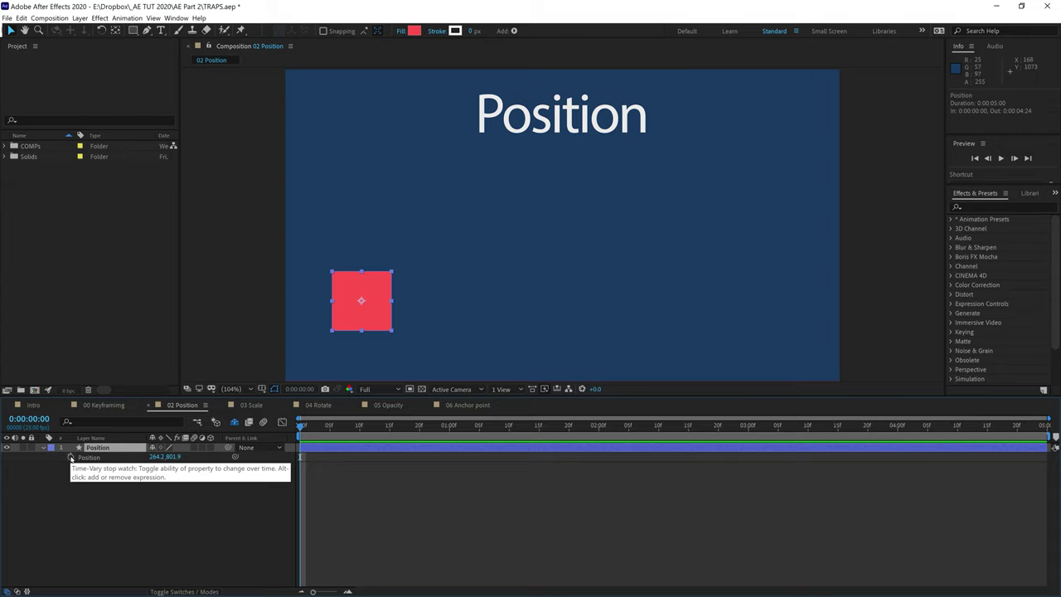
- Keyframe Position so the square slides right to X 1694.2 at 0:00:04:24, then preview it
click(70, 457)
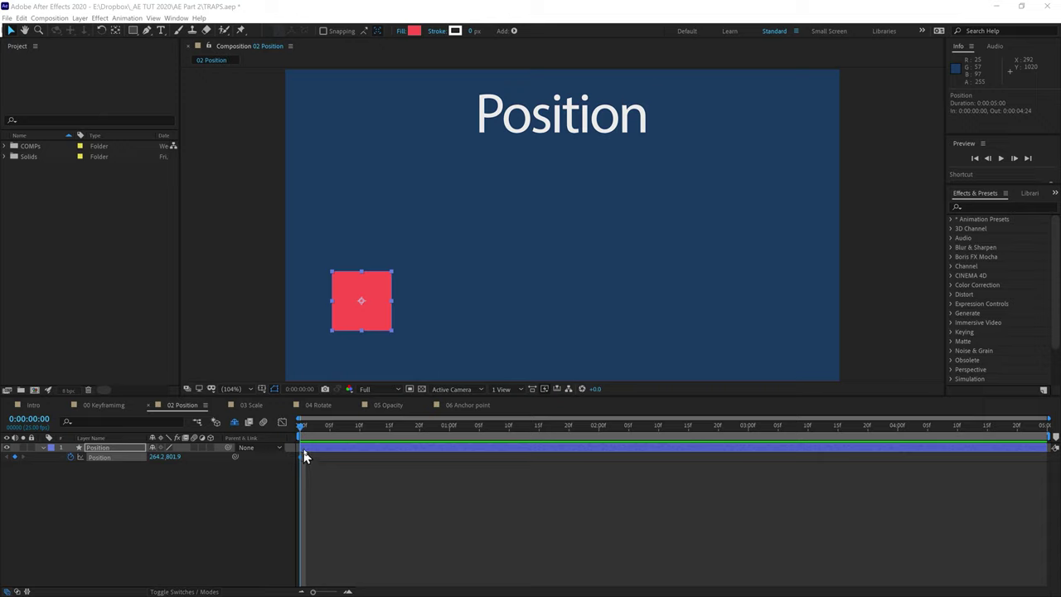
drag(302, 430, 341, 428)
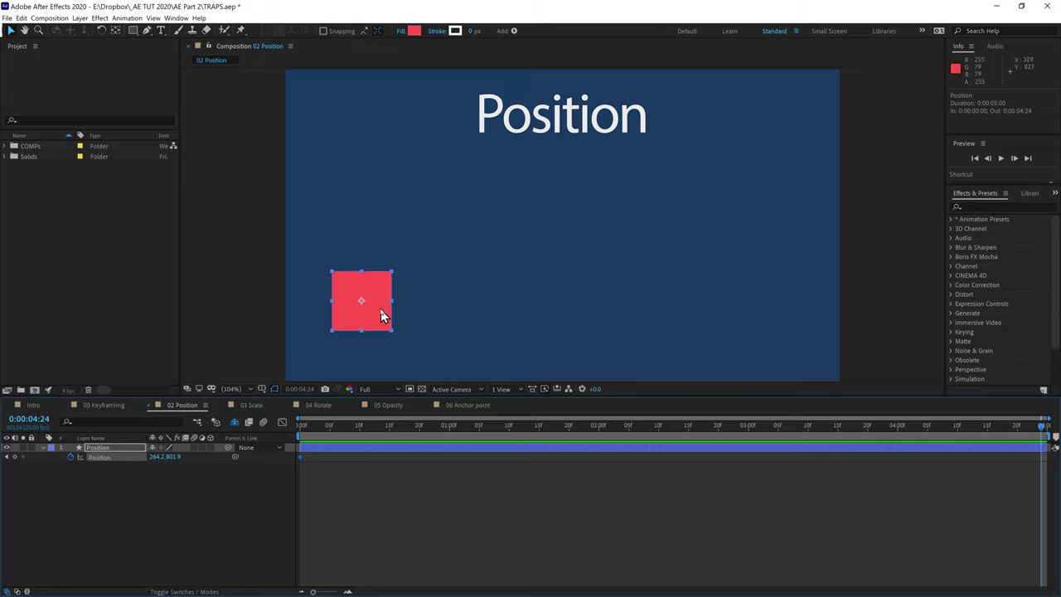
drag(381, 320, 785, 315)
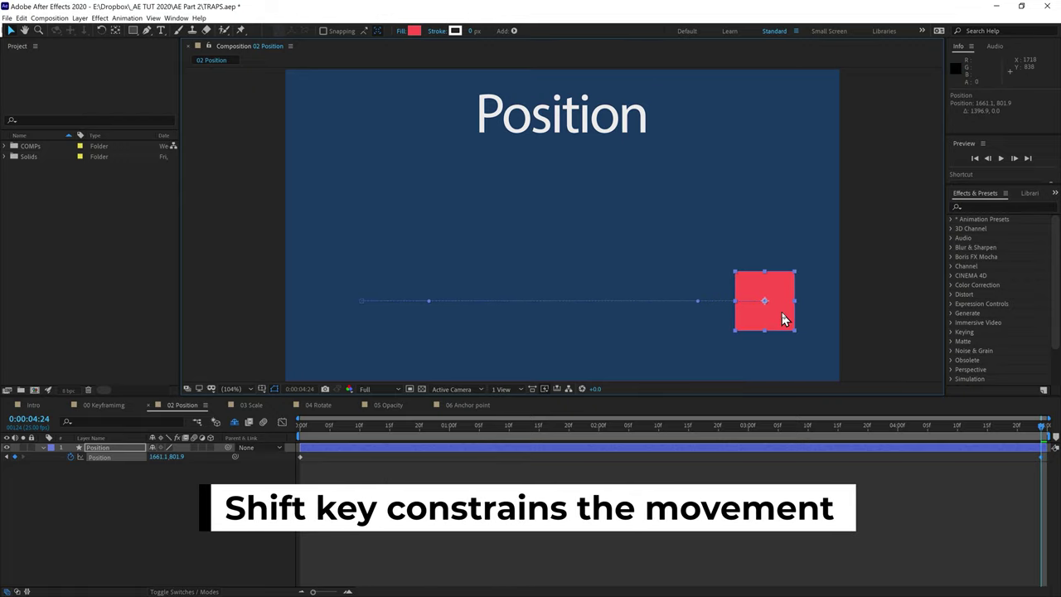
key(ctrl+z)
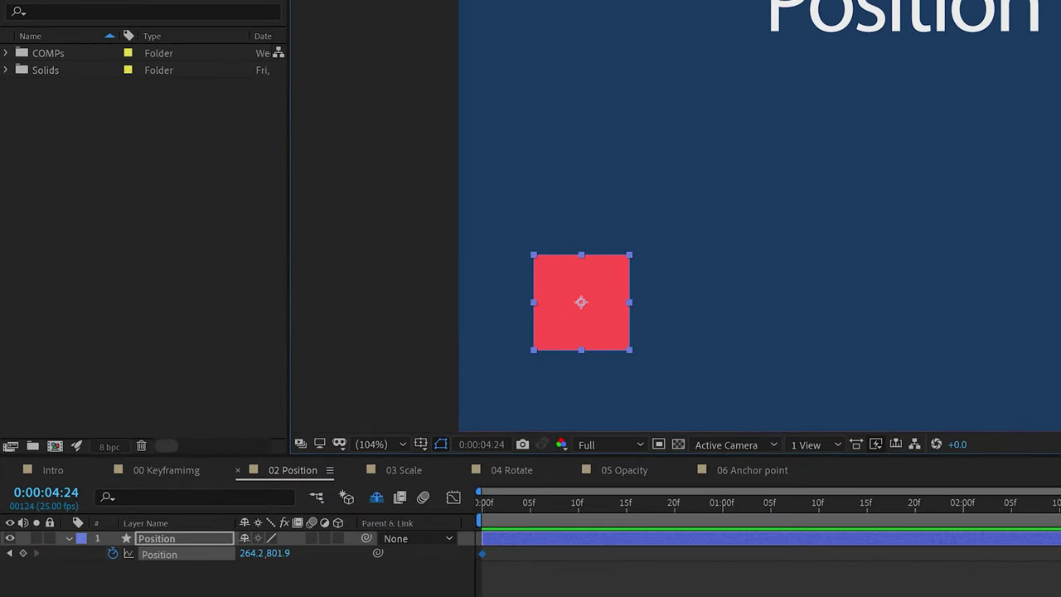
drag(242, 553, 1060, 577)
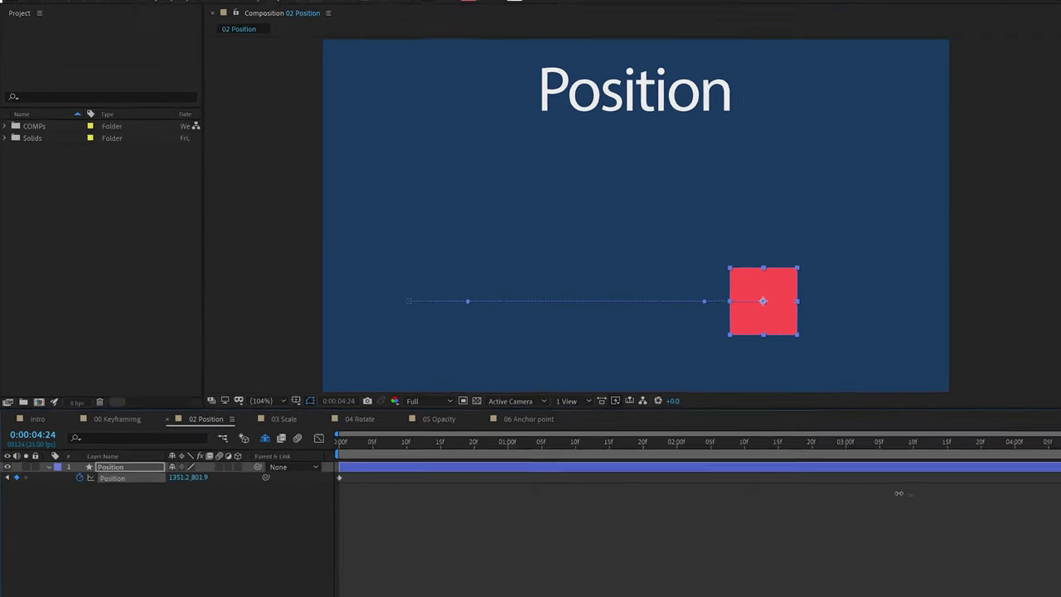
drag(899, 493, 1060, 495)
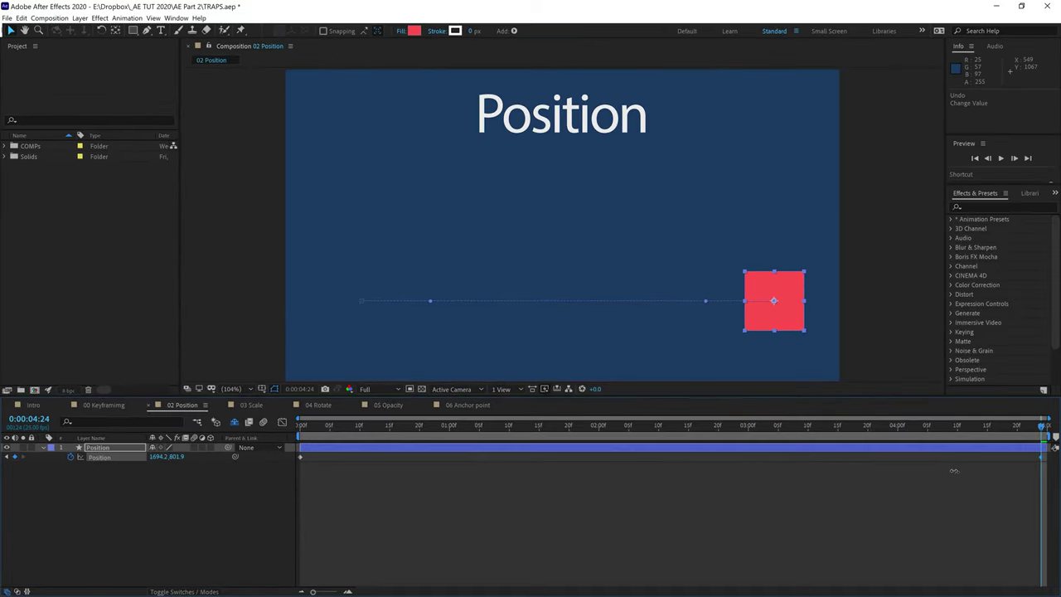
click(1001, 159)
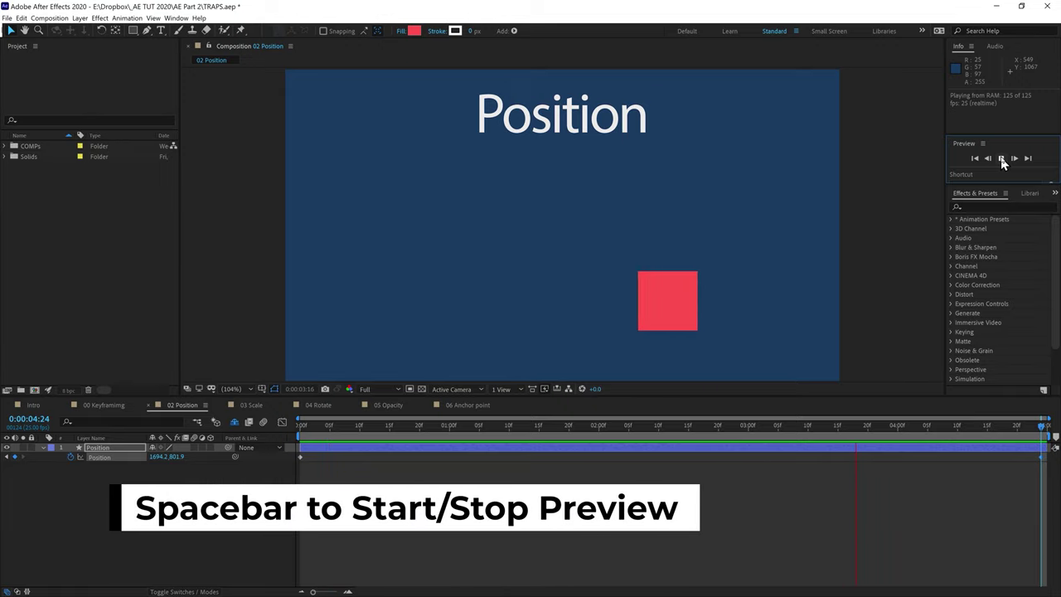
key(space)
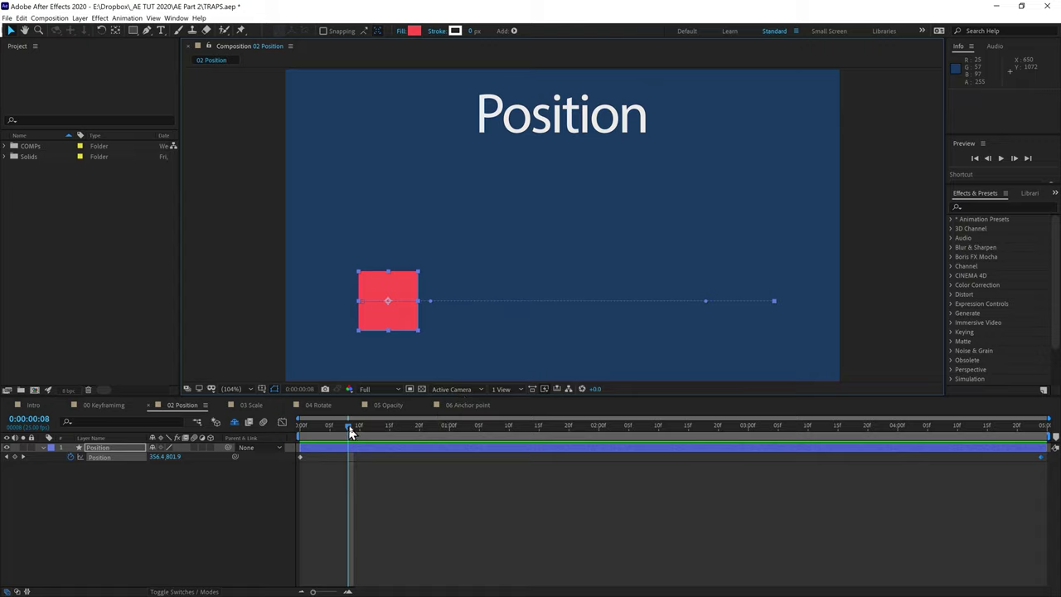
drag(351, 432, 300, 429)
key(space)
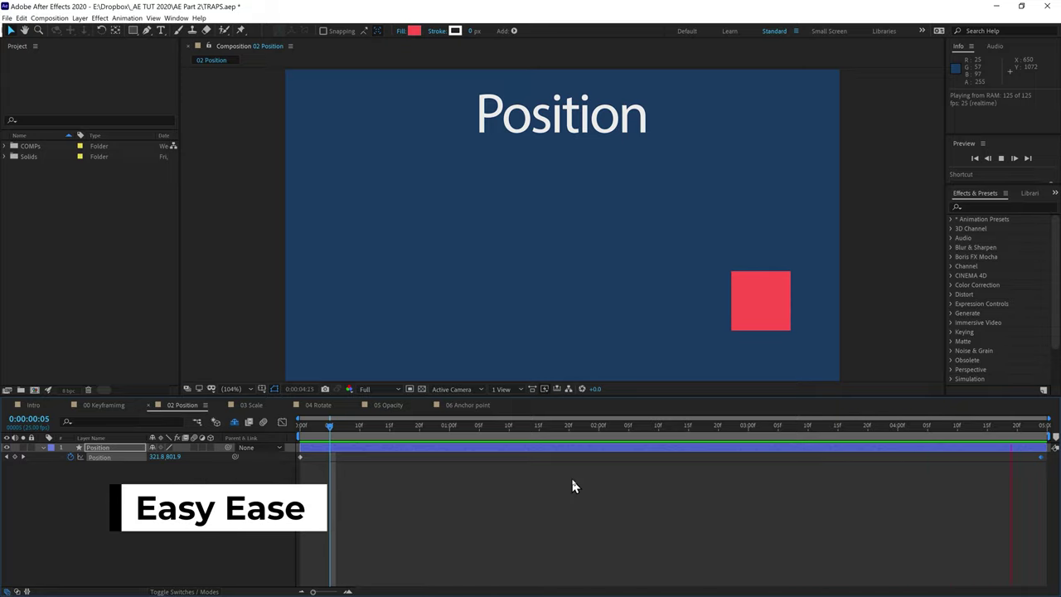
key(space)
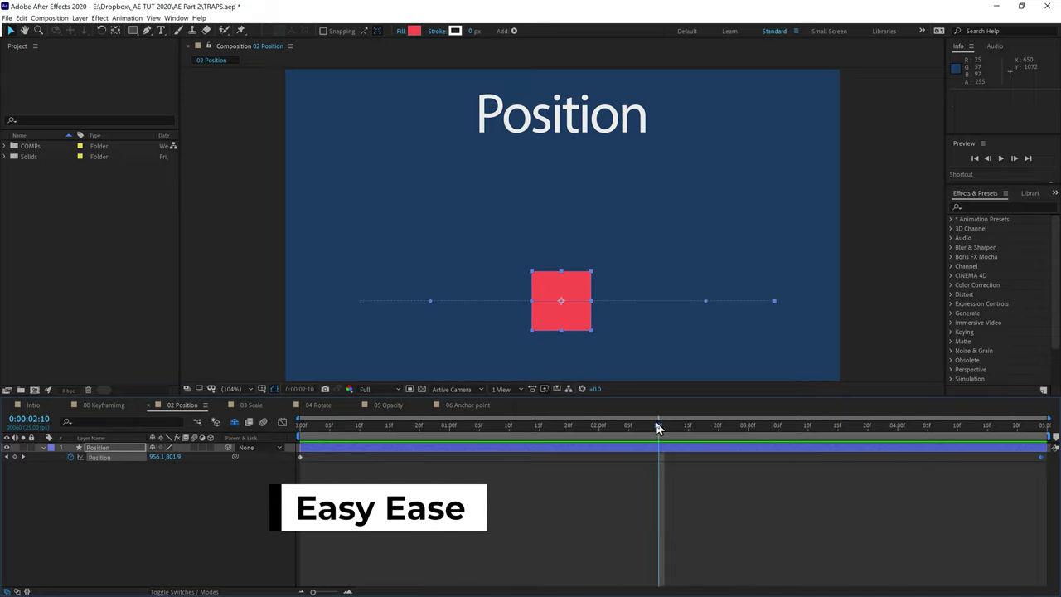
drag(661, 434, 283, 479)
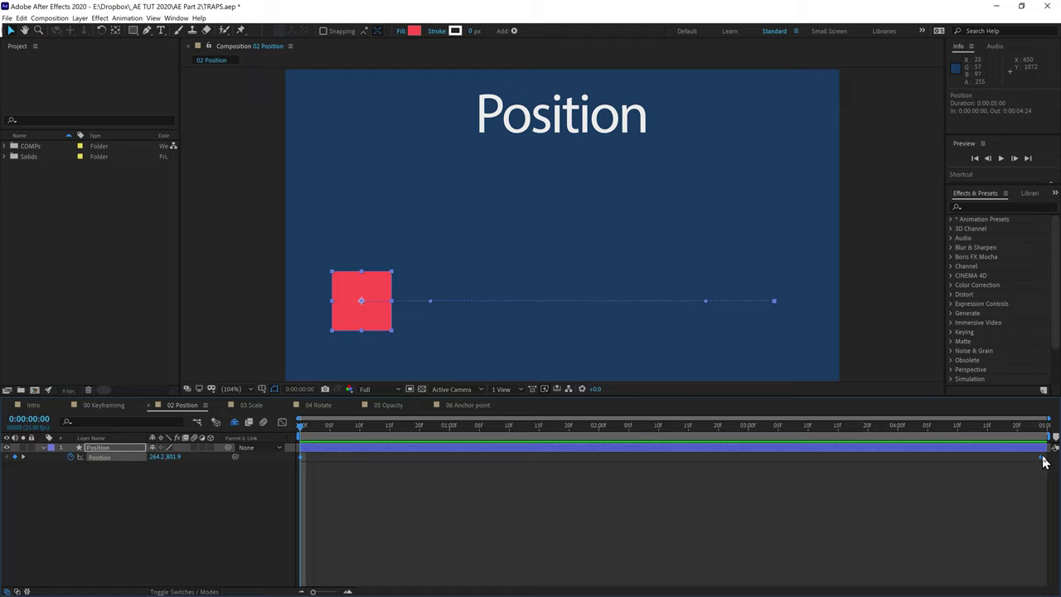
- Apply Animation > Keyframe Assistant > Easy Ease to both Position keyframes
click(130, 19)
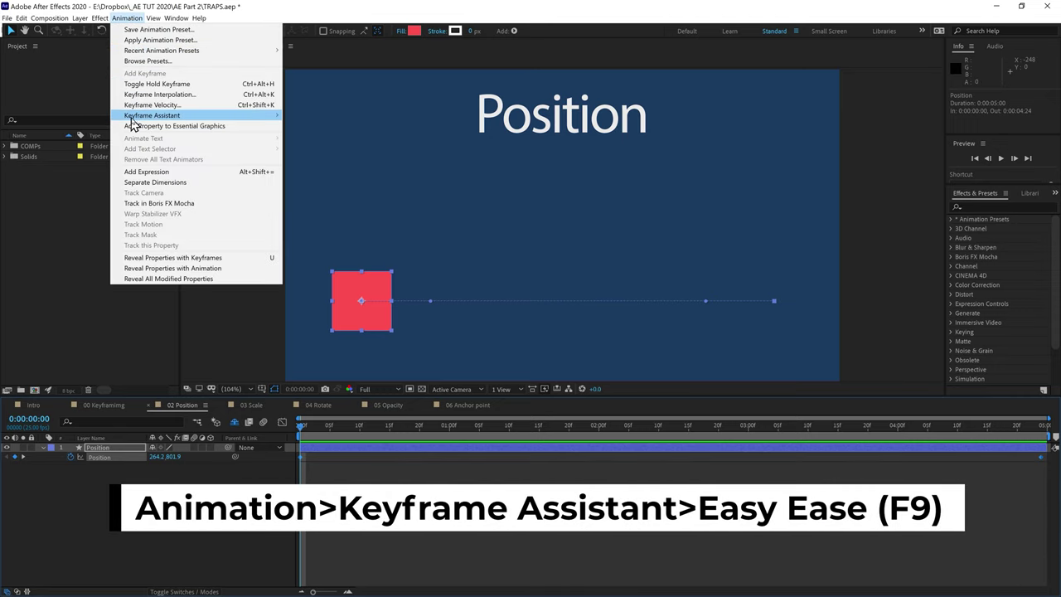
mouse_move(147, 118)
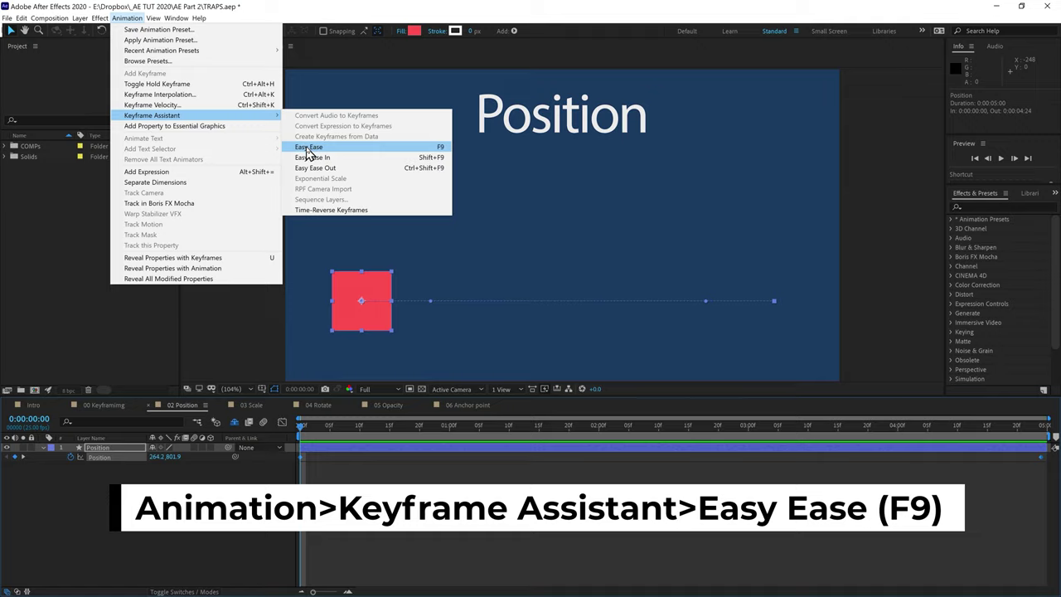
click(442, 149)
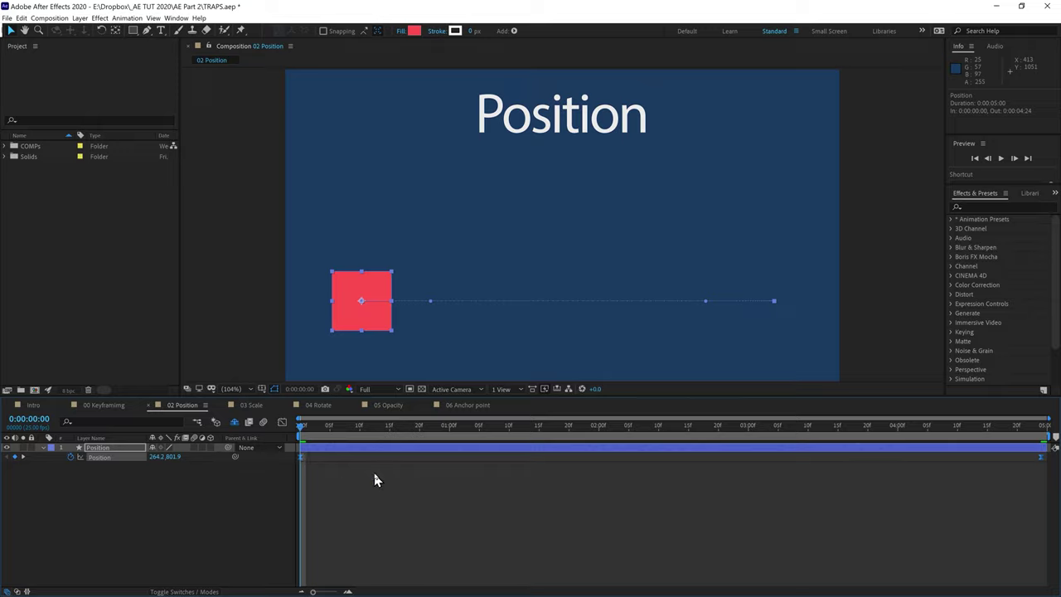
key(space)
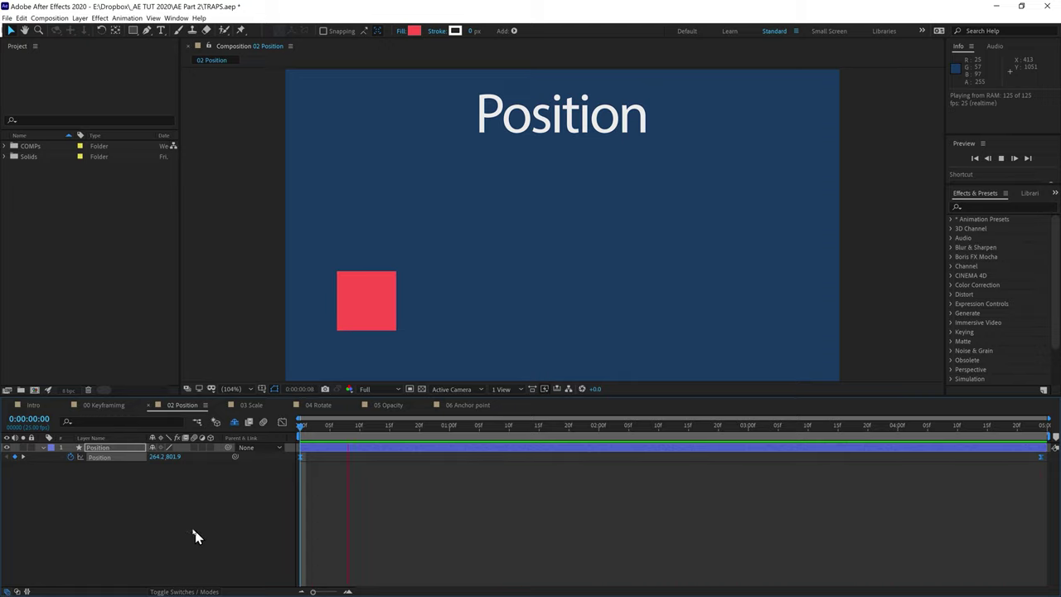
click(281, 423)
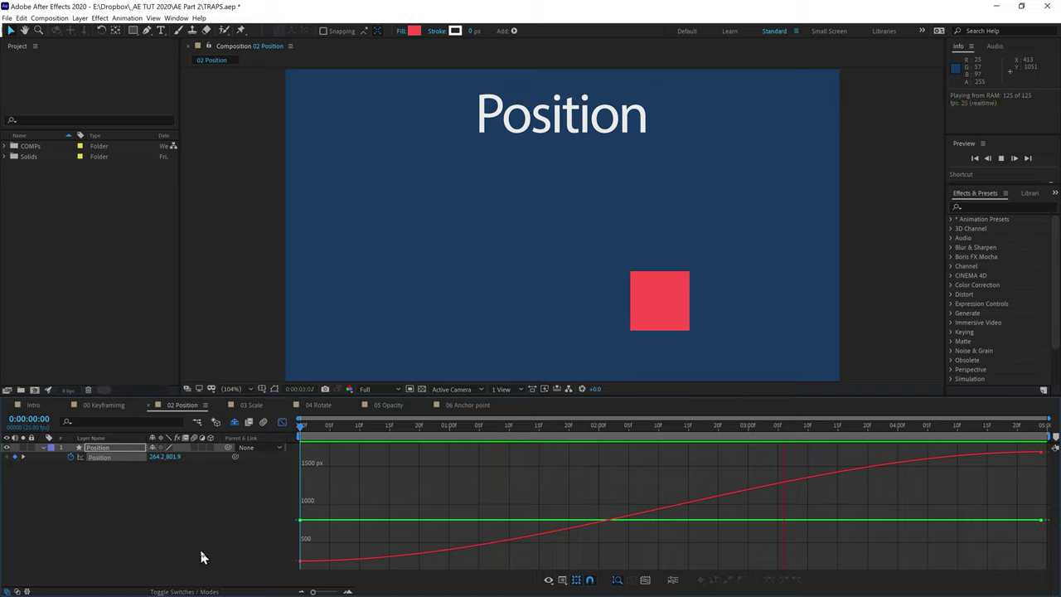
key(ctrl+a)
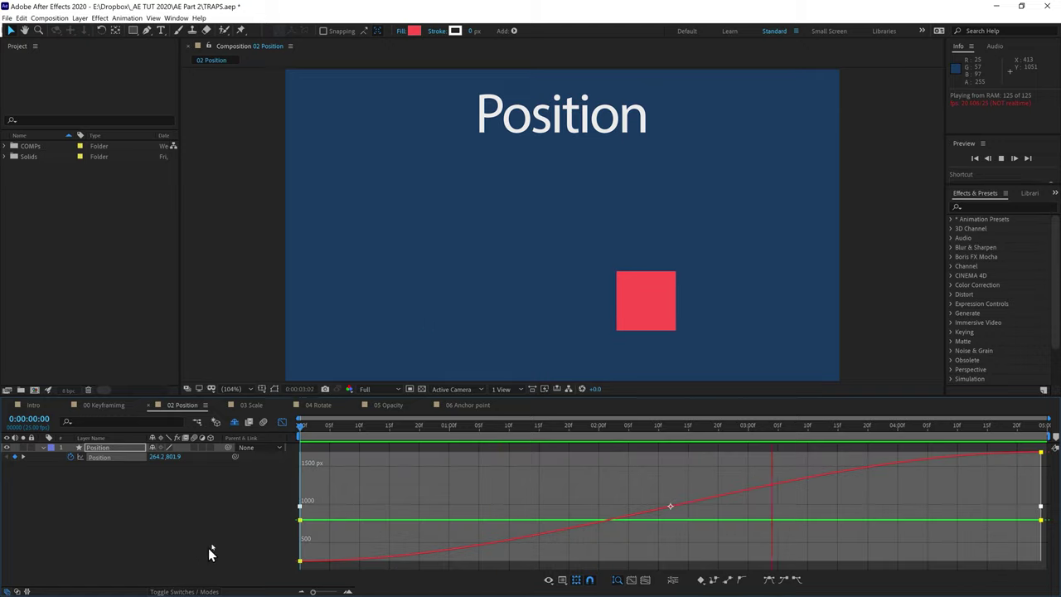
key(ctrl+z)
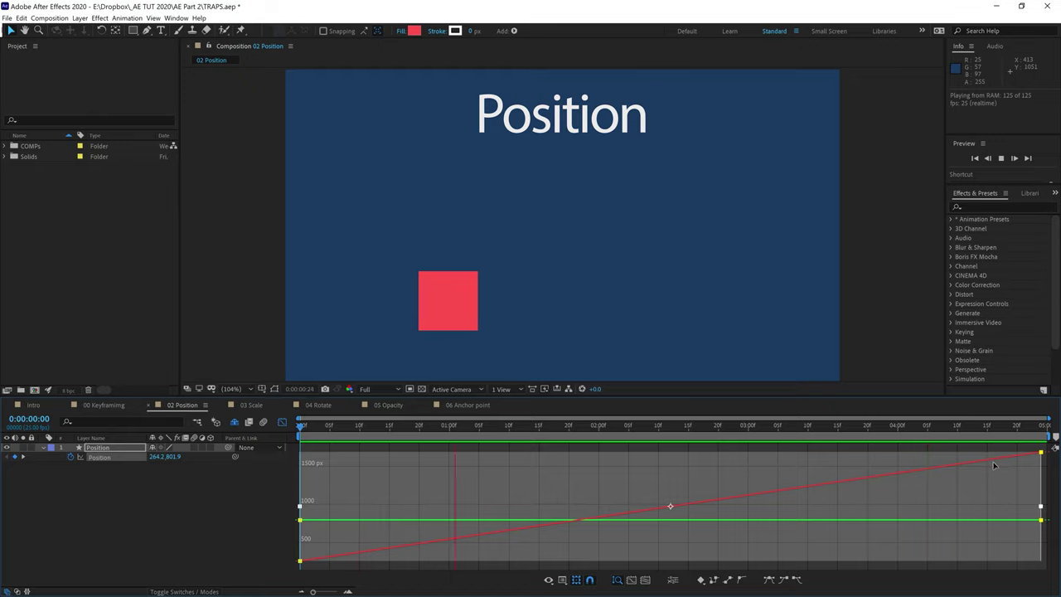
key(ctrl+shift+z)
key(space)
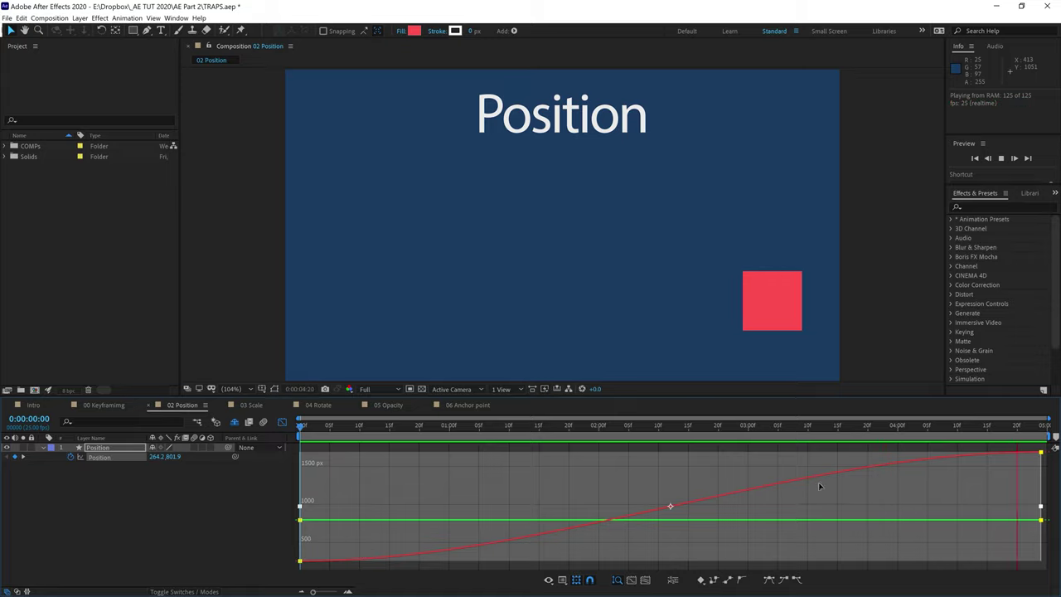
click(282, 424)
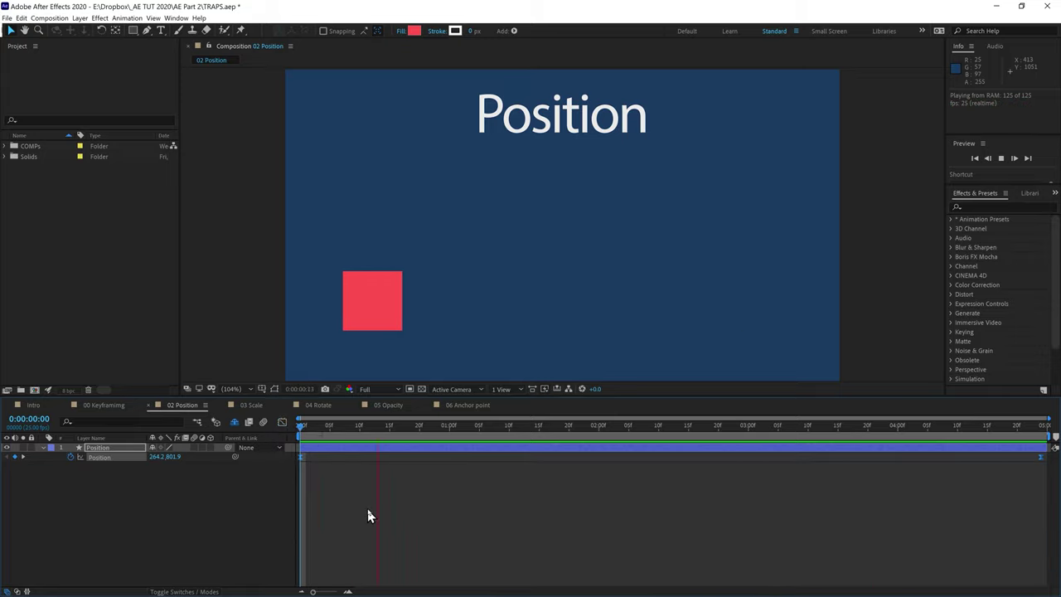
- Try an end keyframe moving the square straight up, and preview the upward motion
key(space)
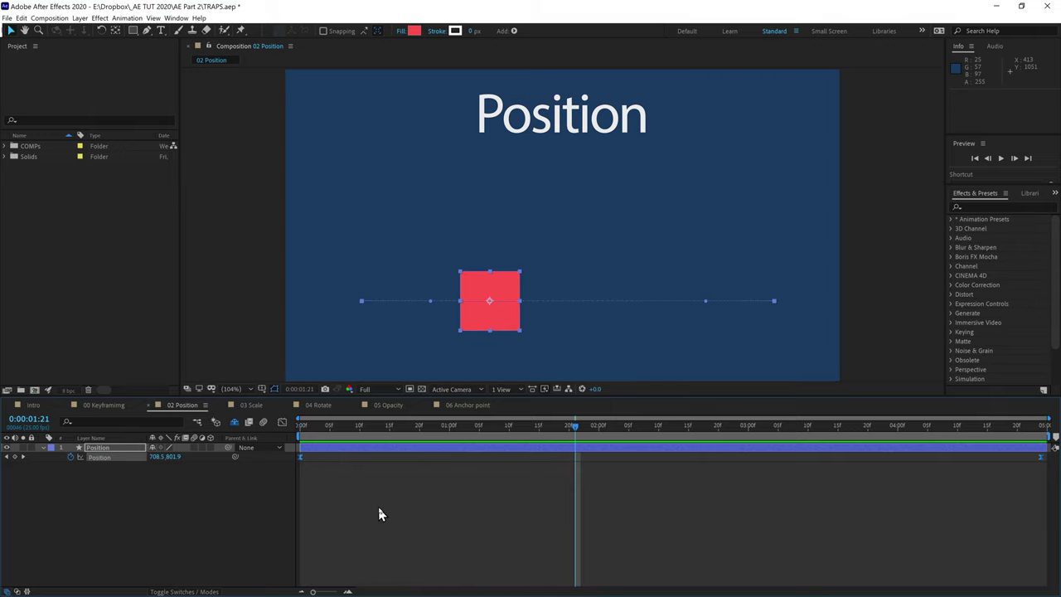
drag(578, 428, 301, 430)
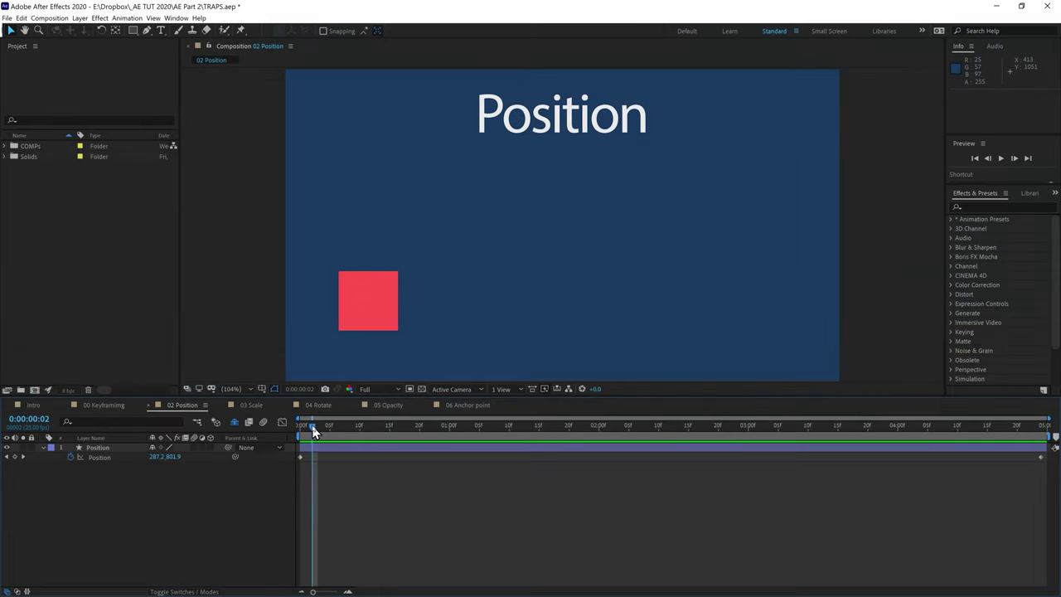
drag(303, 433, 295, 437)
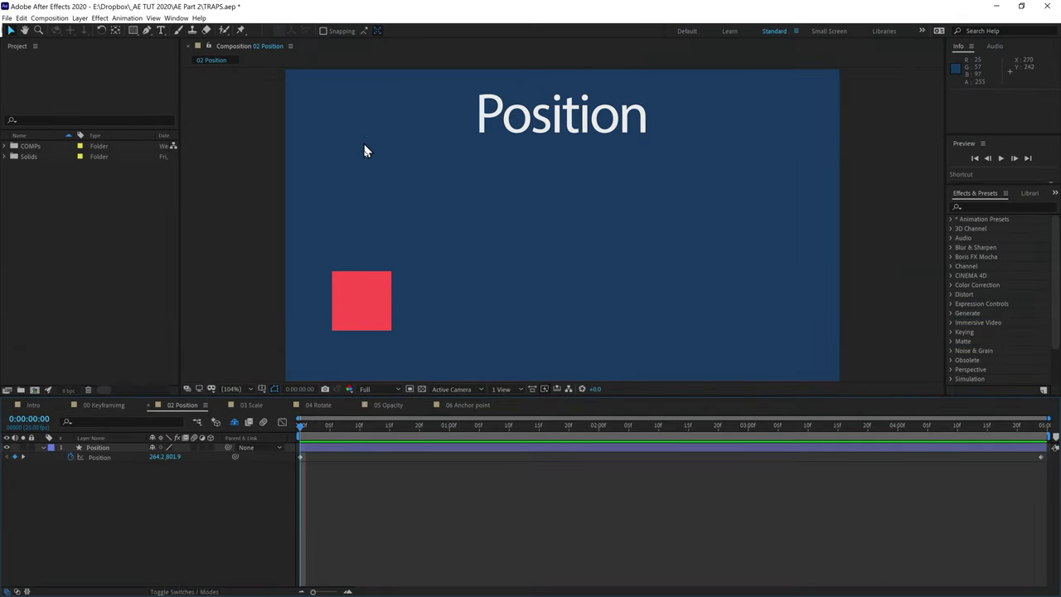
key(ctrl+a)
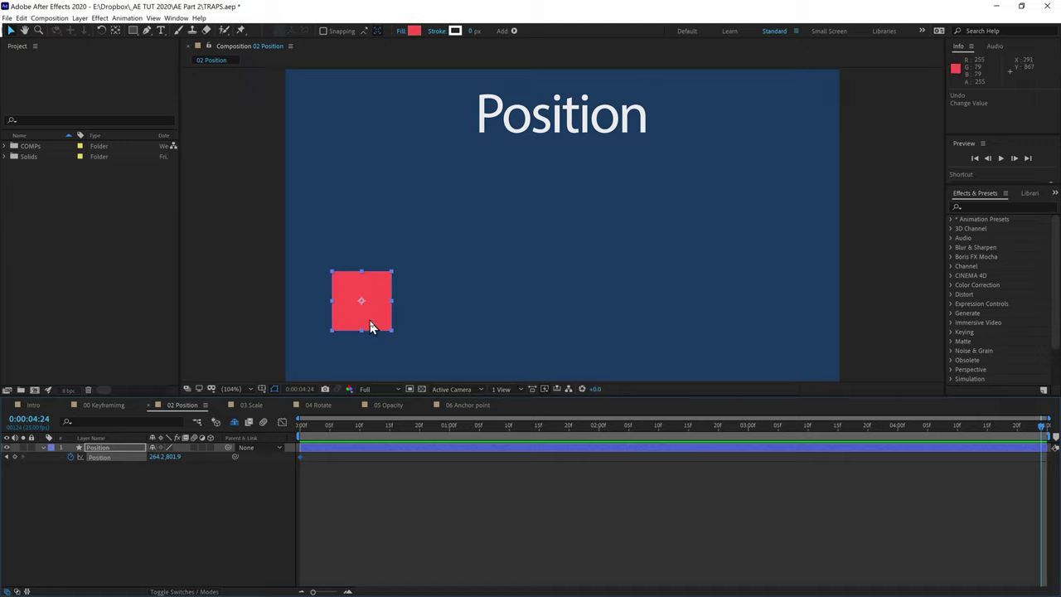
drag(373, 323, 373, 167)
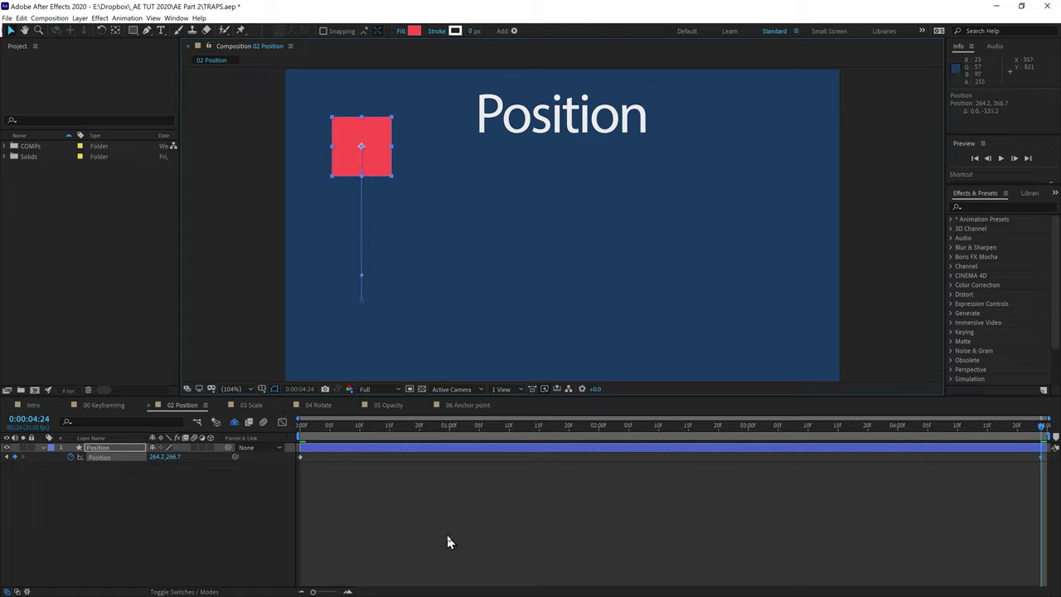
key(space)
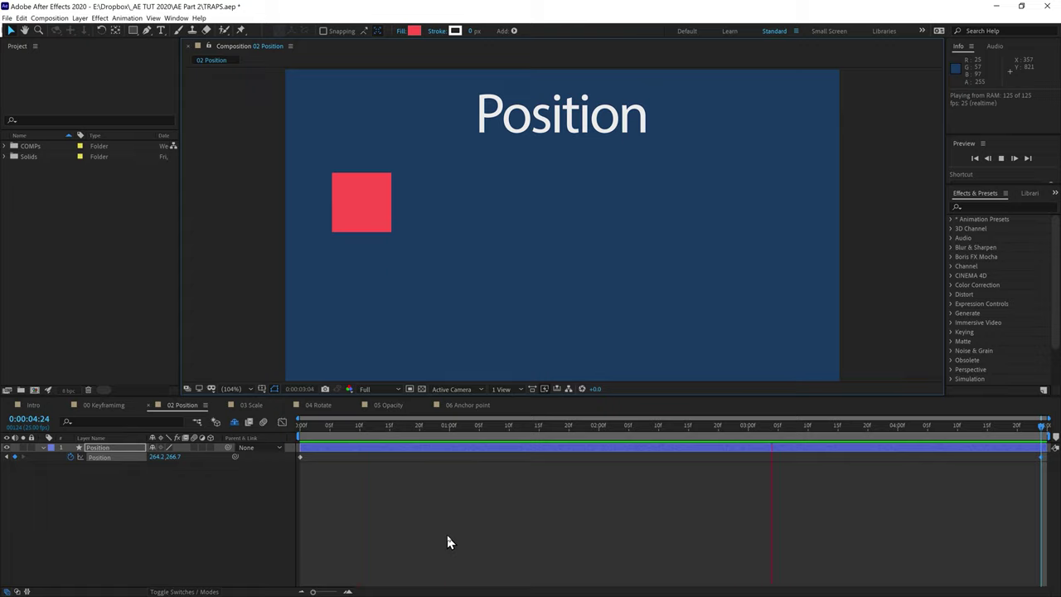
key(space)
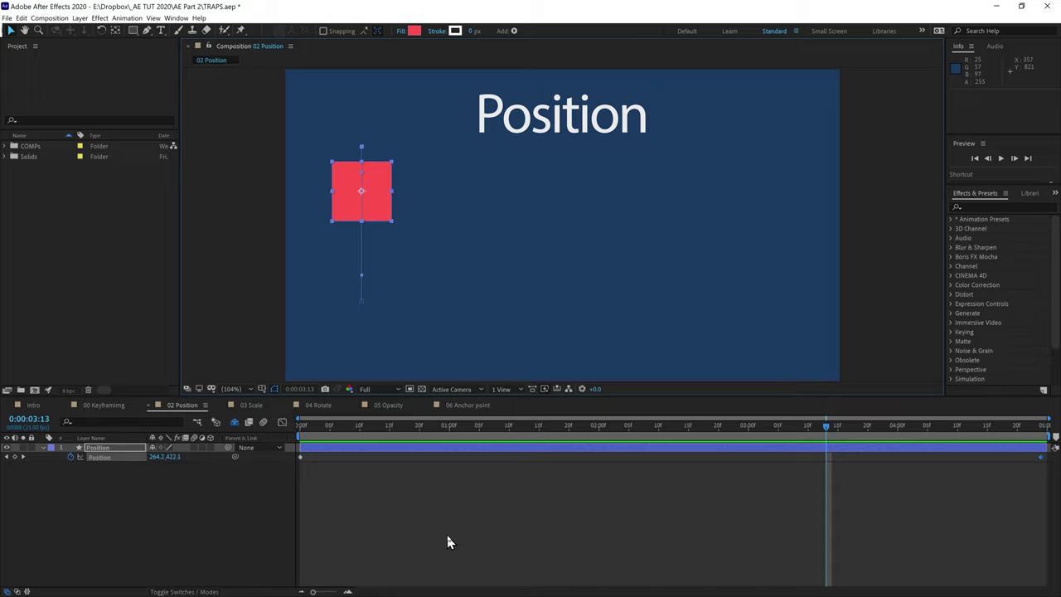
- Undo the Position changes so the square sits static at 264.2, 801.9 at frame 0
key(End)
key(ctrl+z)
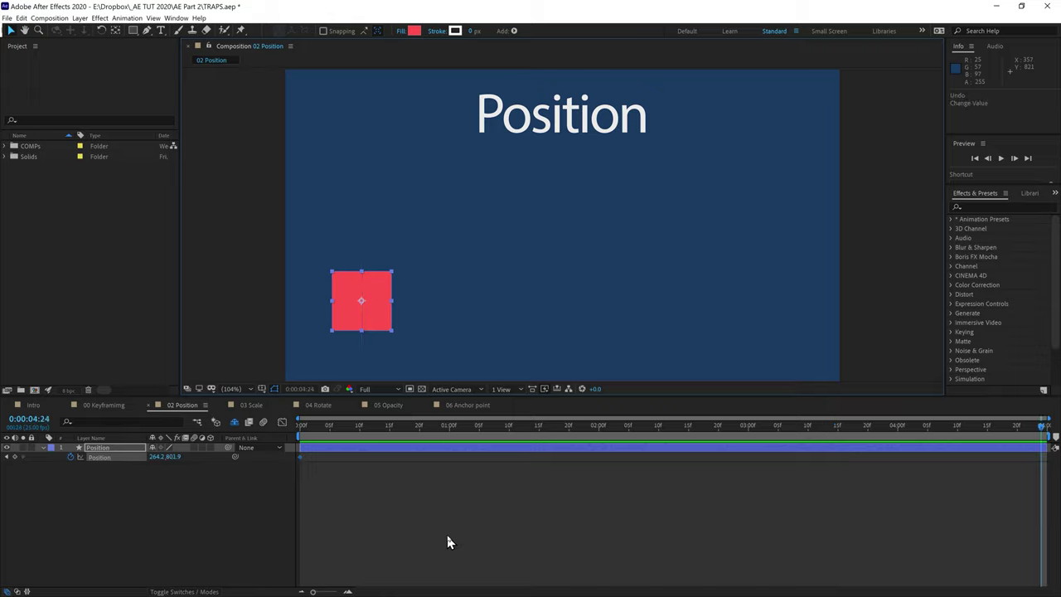
key(ctrl+z)
key(Home)
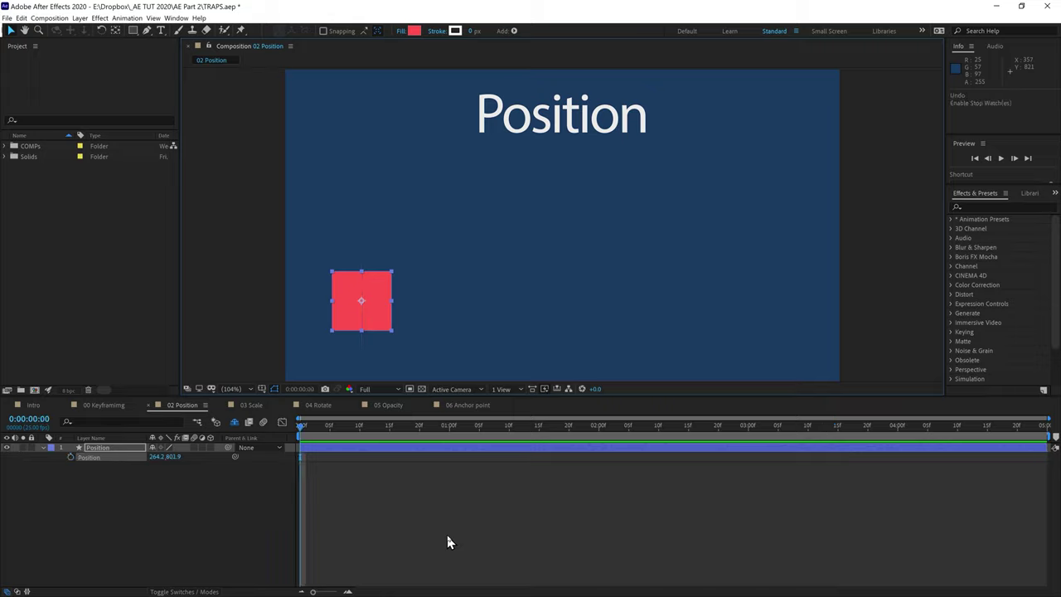
- Keyframe Position at 0:00 and drag the square right to 1719.5, 801.9 at 0:00:04:24
click(152, 531)
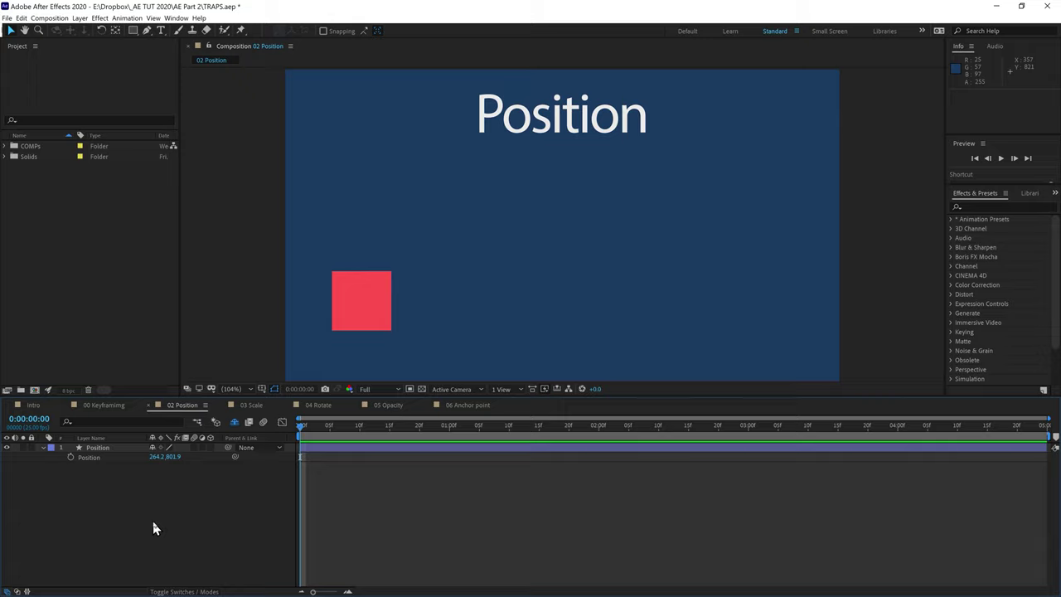
click(69, 457)
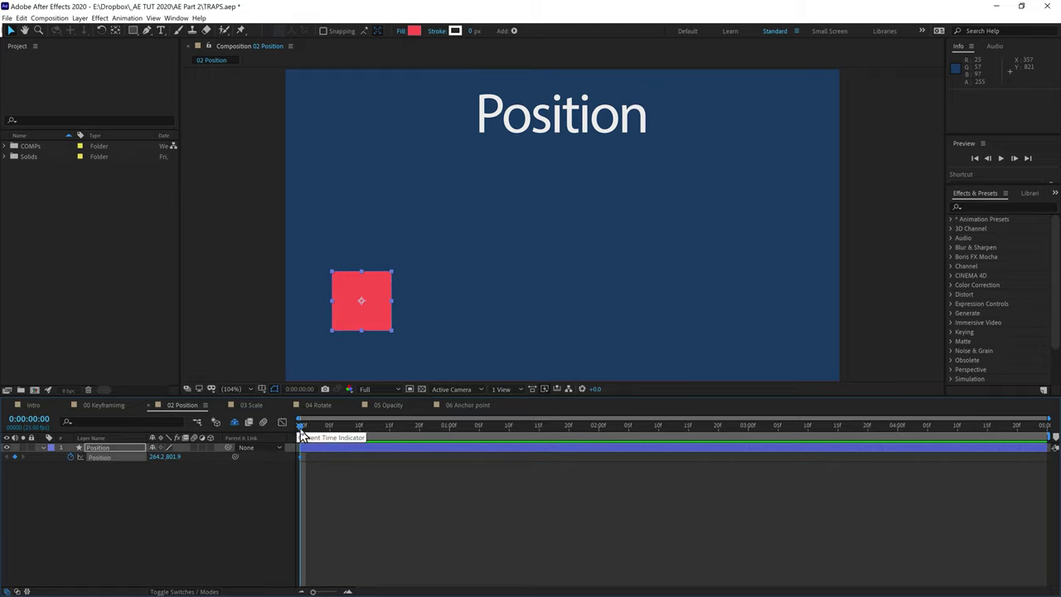
drag(301, 432, 324, 430)
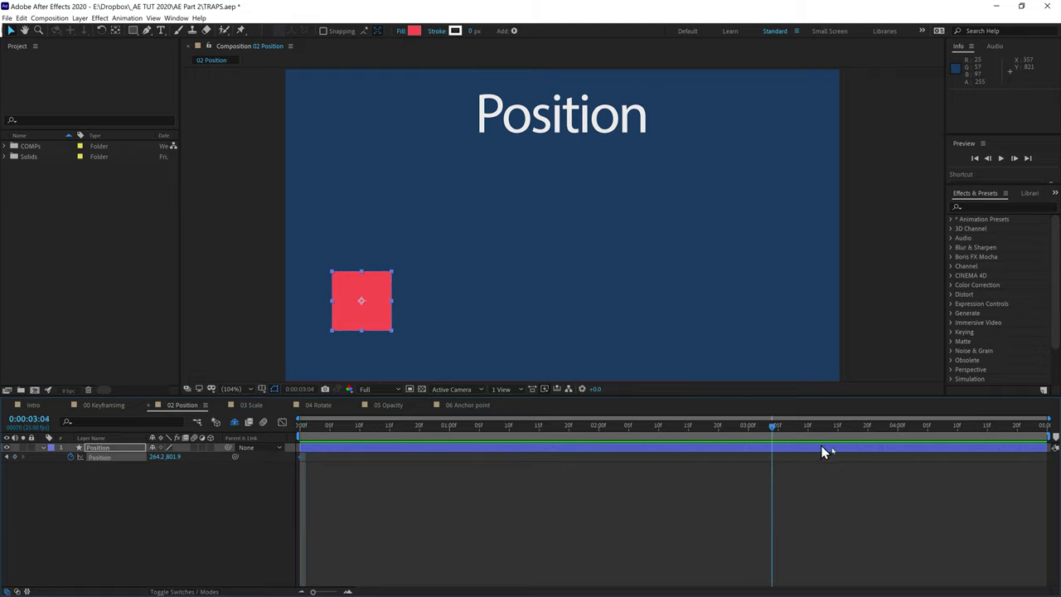
drag(823, 451, 1046, 455)
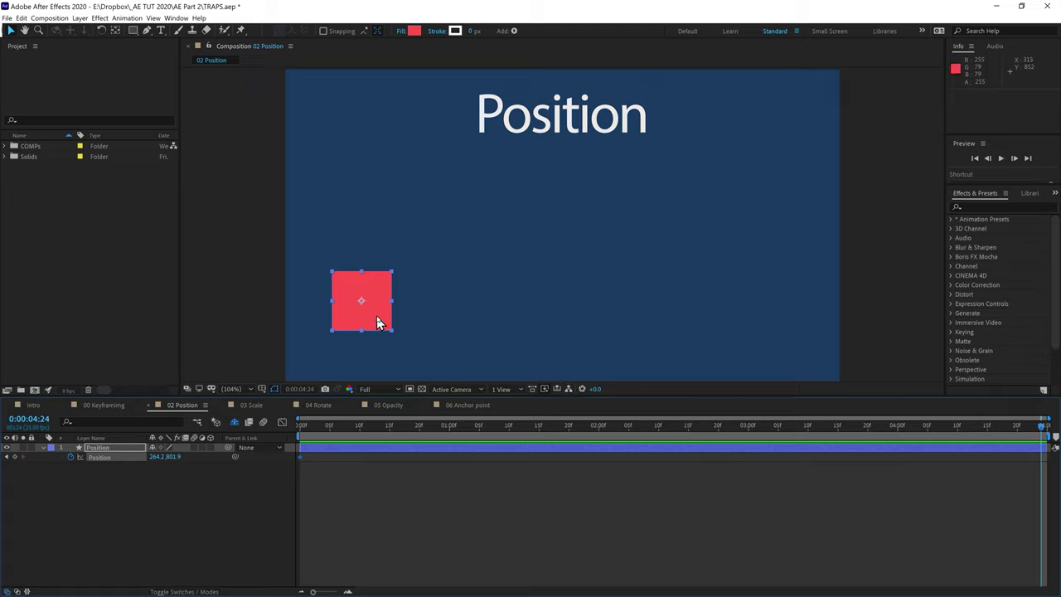
drag(377, 322, 503, 325)
drag(744, 332, 797, 333)
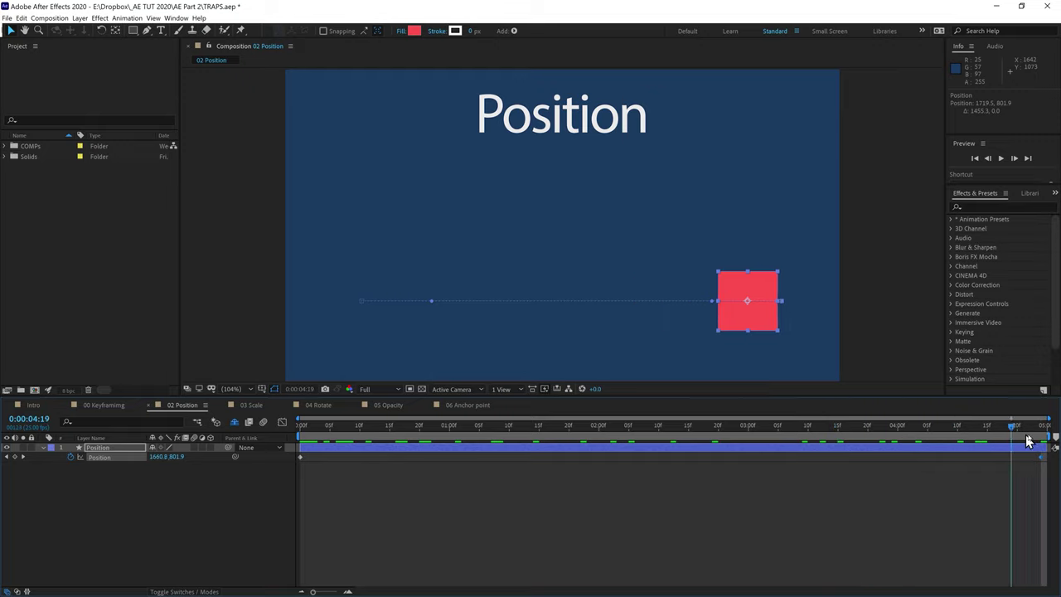
- Drag the first keyframe's Bezier handle upward to arc the motion path, then preview
drag(1030, 439, 289, 444)
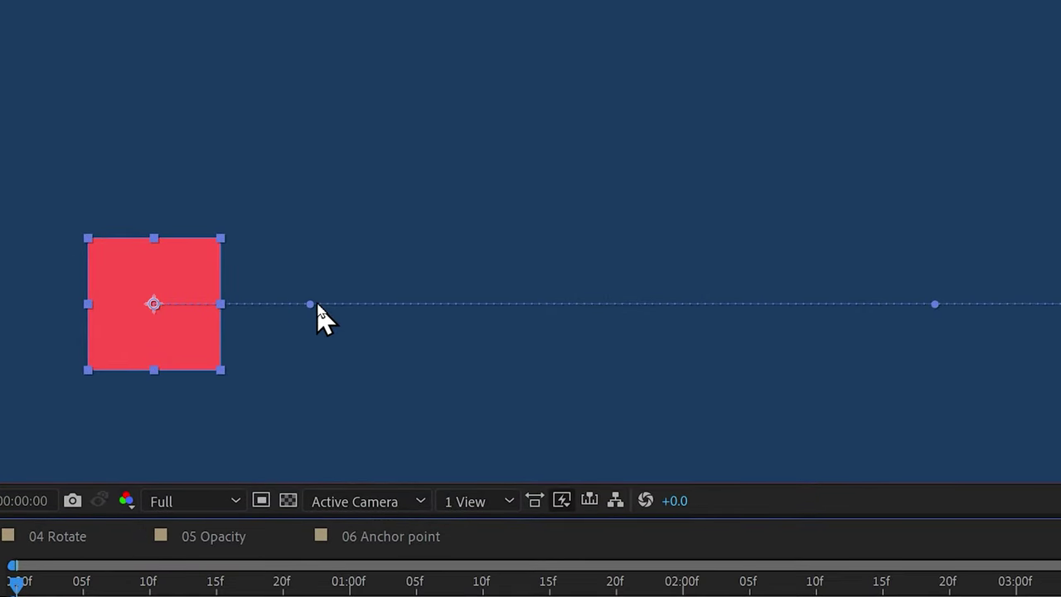
drag(316, 304, 358, 216)
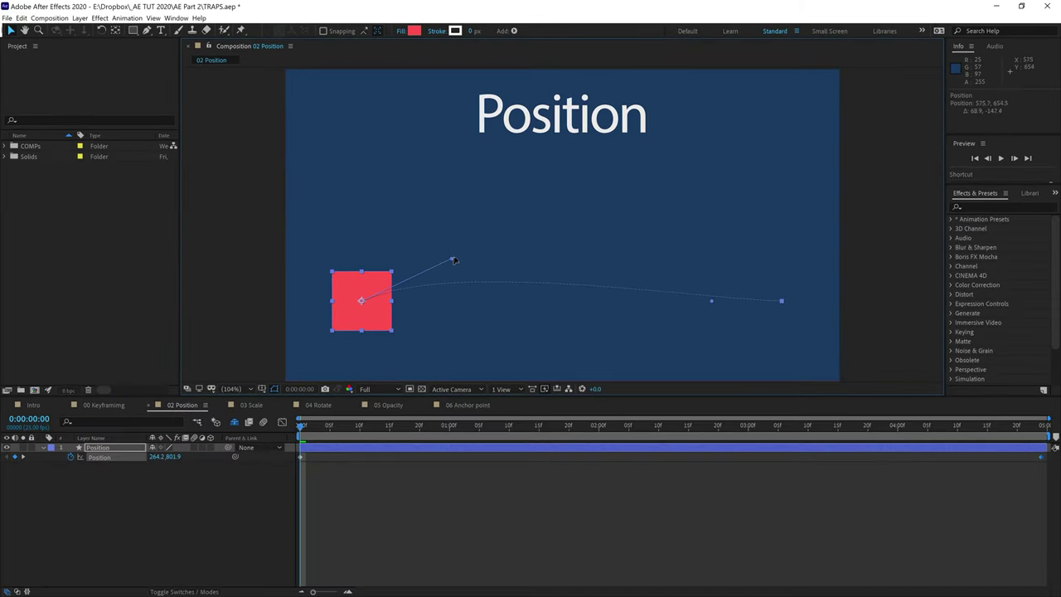
drag(454, 260, 418, 211)
key(space)
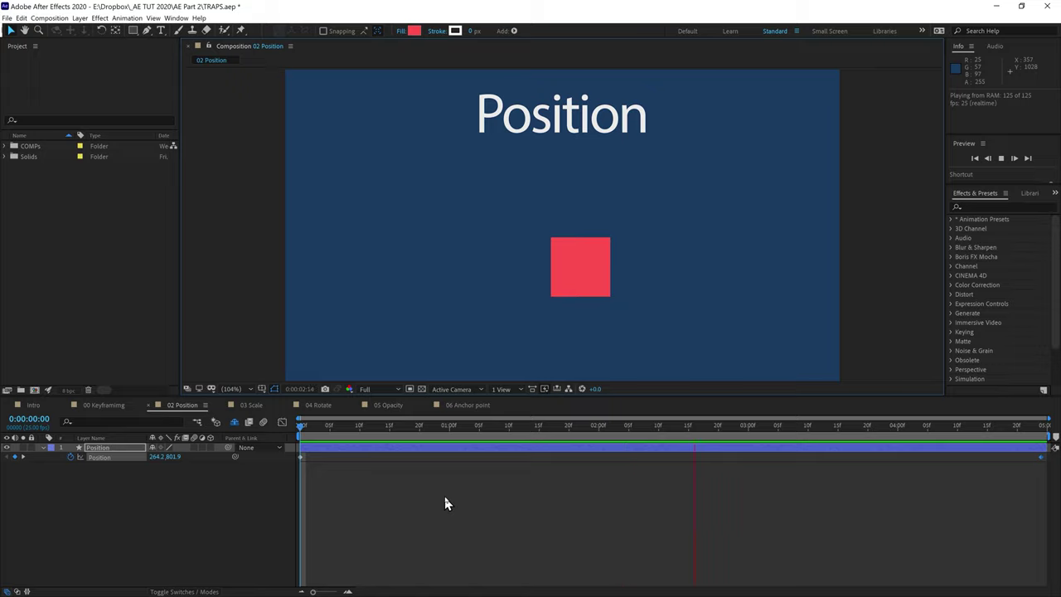
key(space)
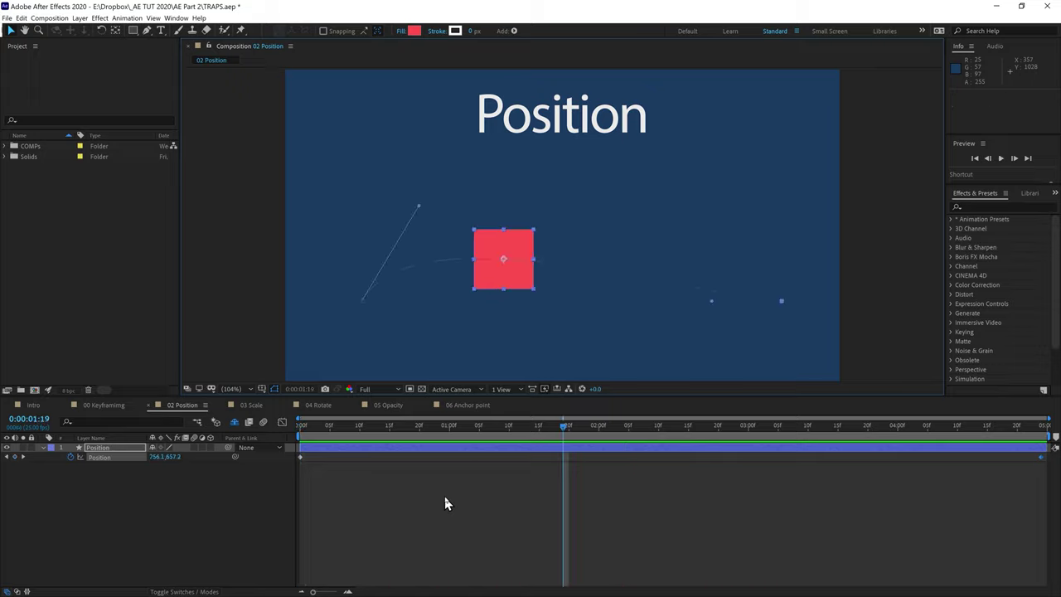
- Pull the last keyframe's Bezier handle downward into an S-curve and deselect the square
drag(544, 432, 288, 437)
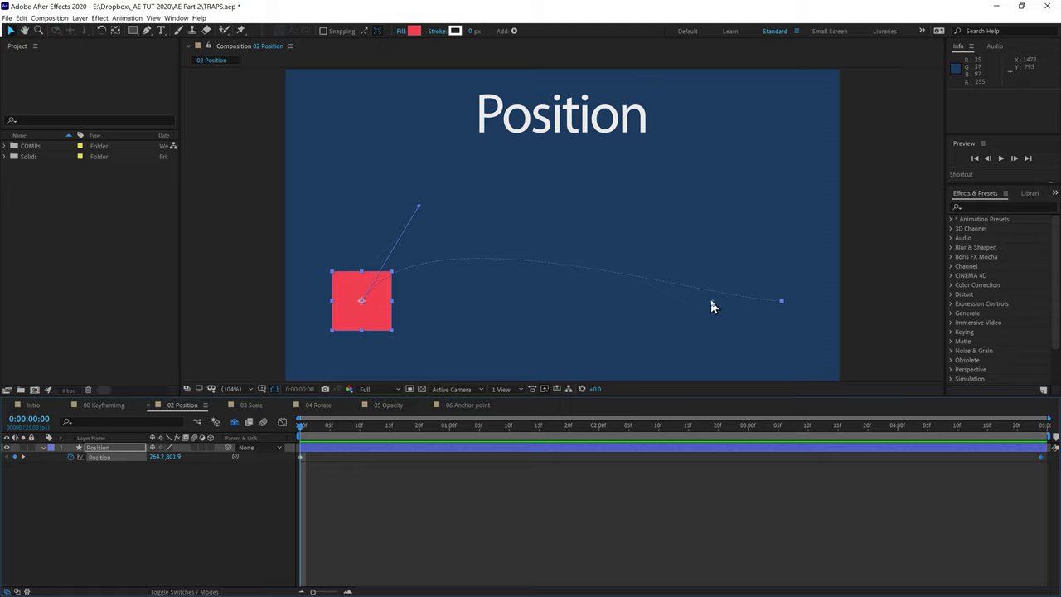
drag(712, 301, 700, 376)
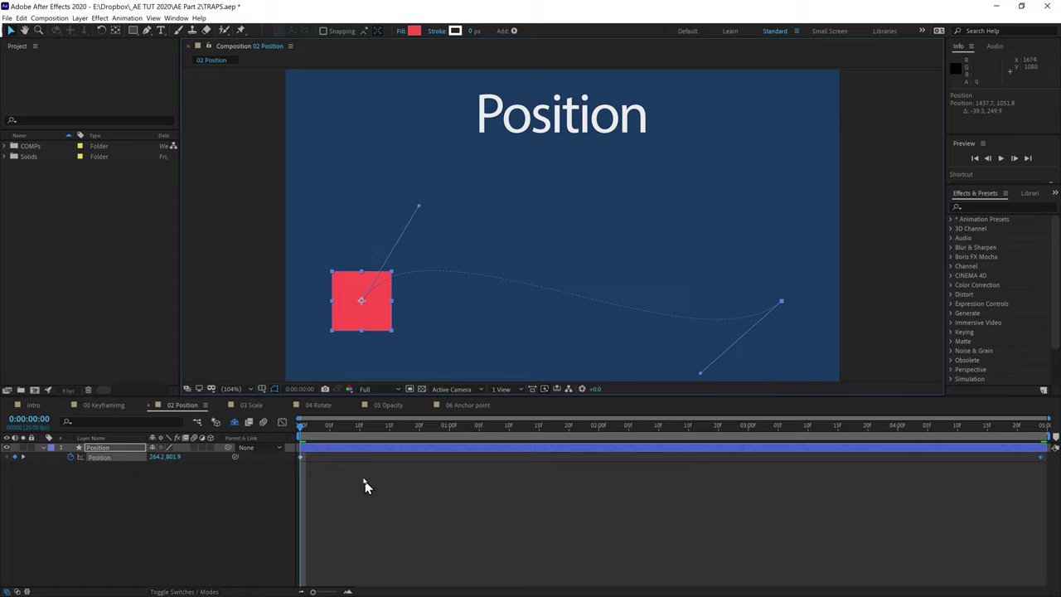
click(412, 500)
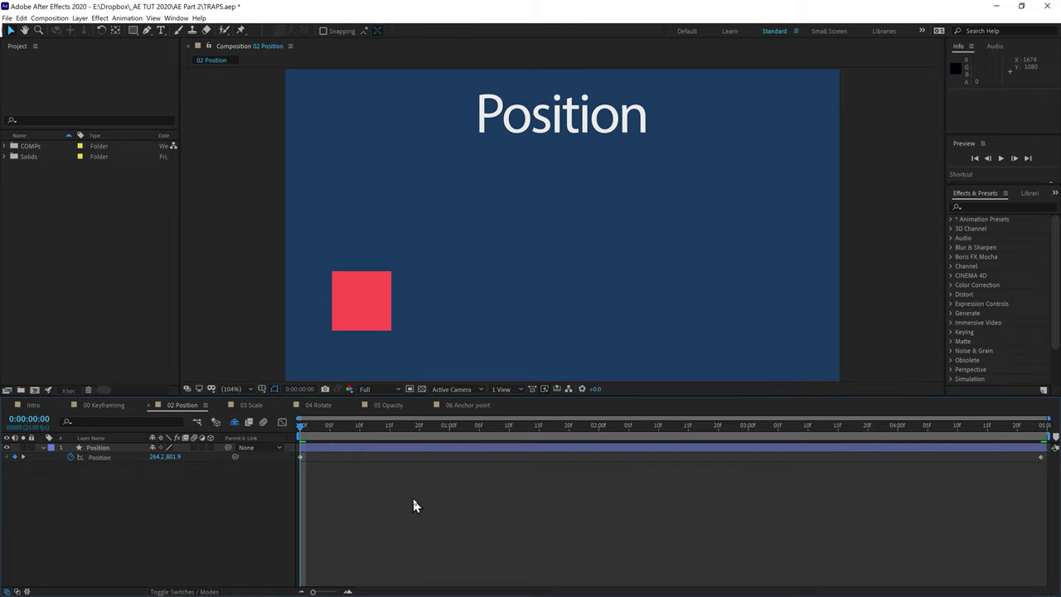
- Preview the curved path, then return to 0:00 and remove all Position keyframes
key(space)
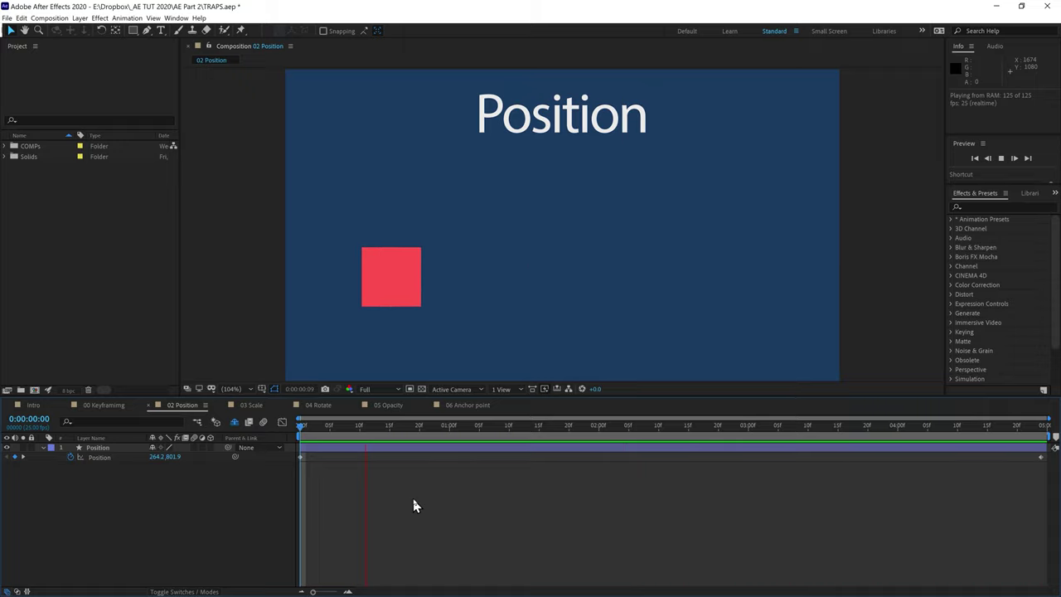
key(space)
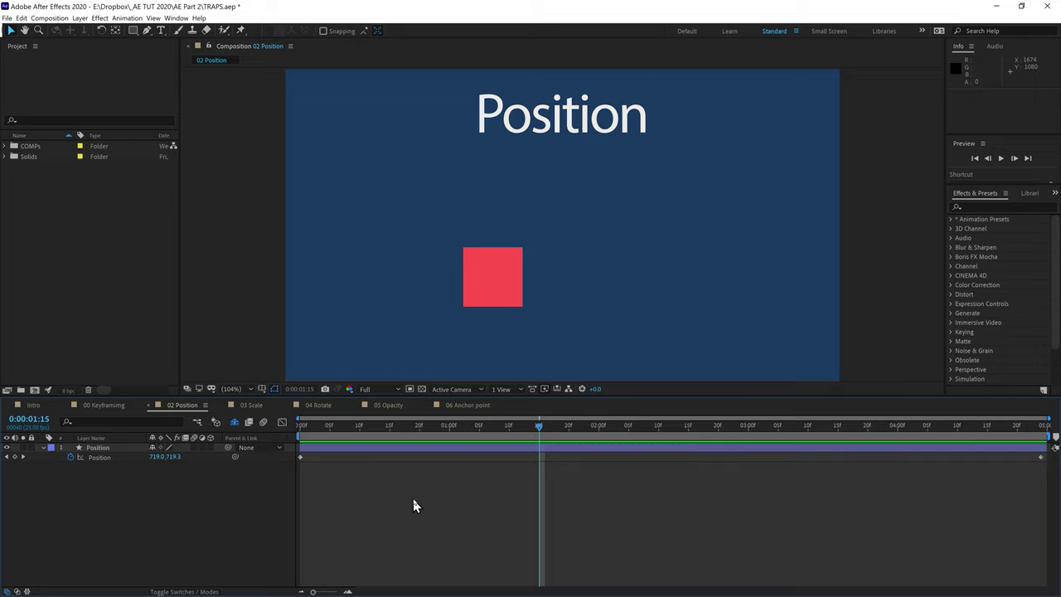
key(Home)
key(ctrl+z)
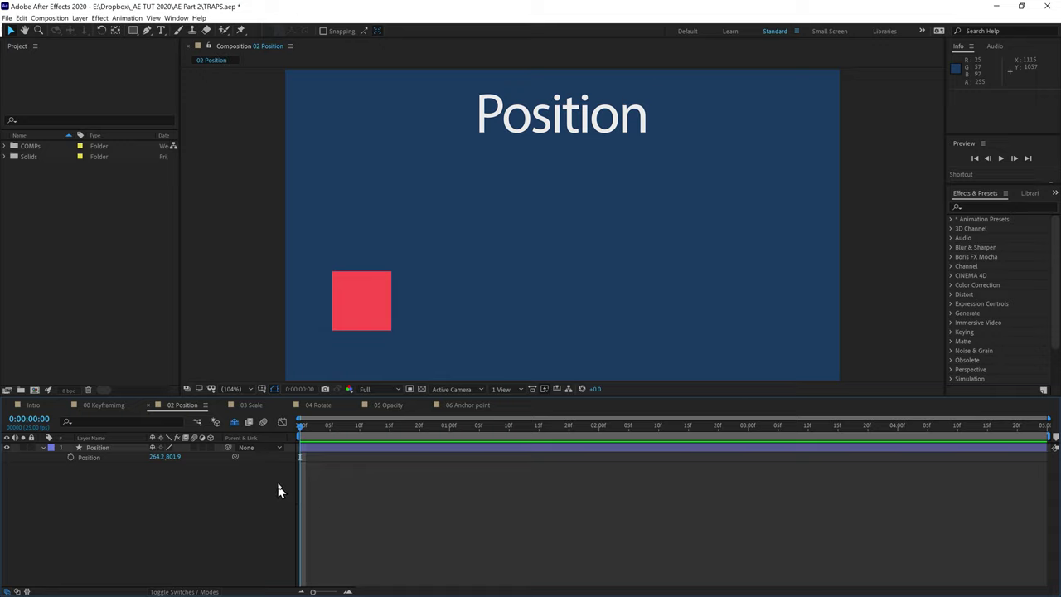
- Keyframe the square from lower left to the right end, raised to 944.8, 411.3 at 0:00:02:09
click(70, 457)
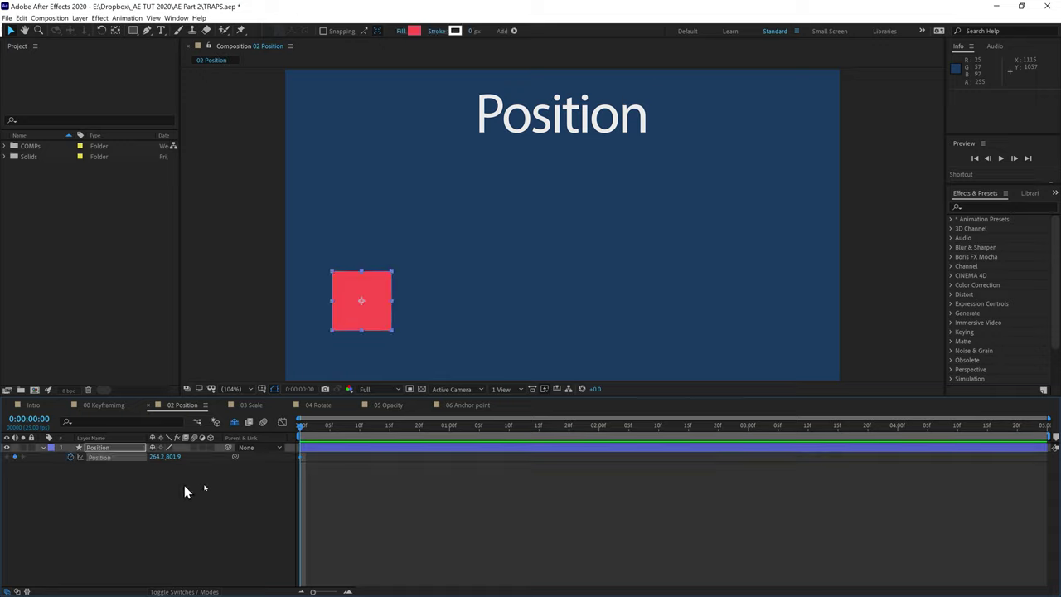
drag(303, 432, 1042, 431)
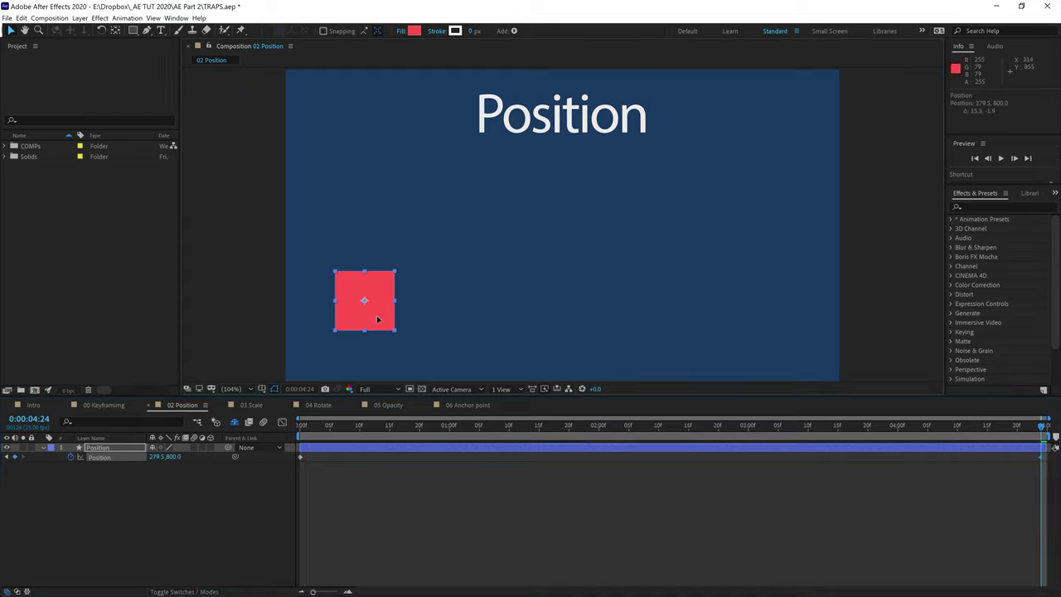
drag(379, 321, 789, 320)
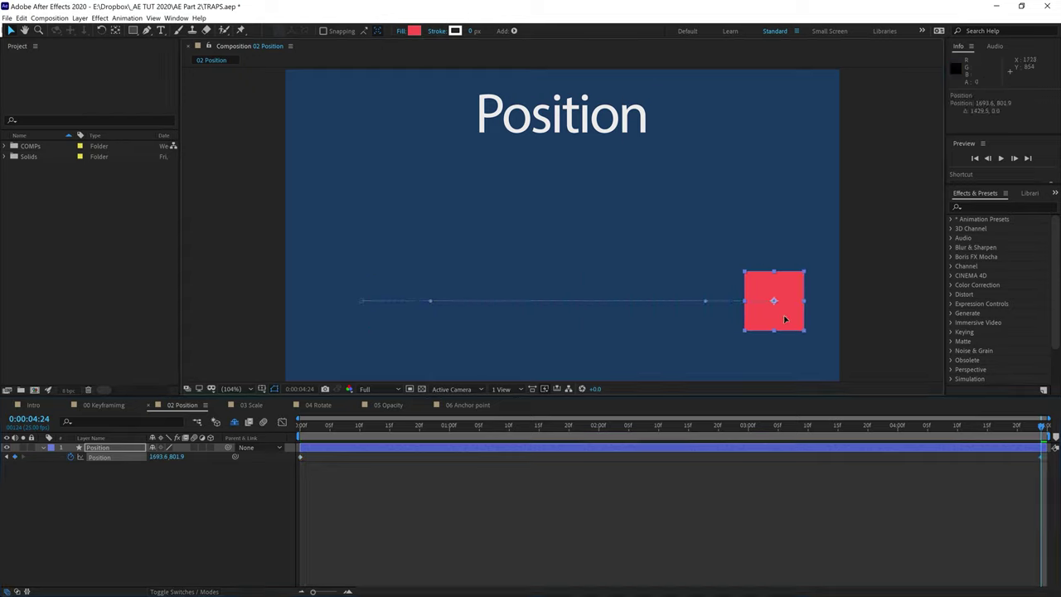
drag(1038, 430, 655, 440)
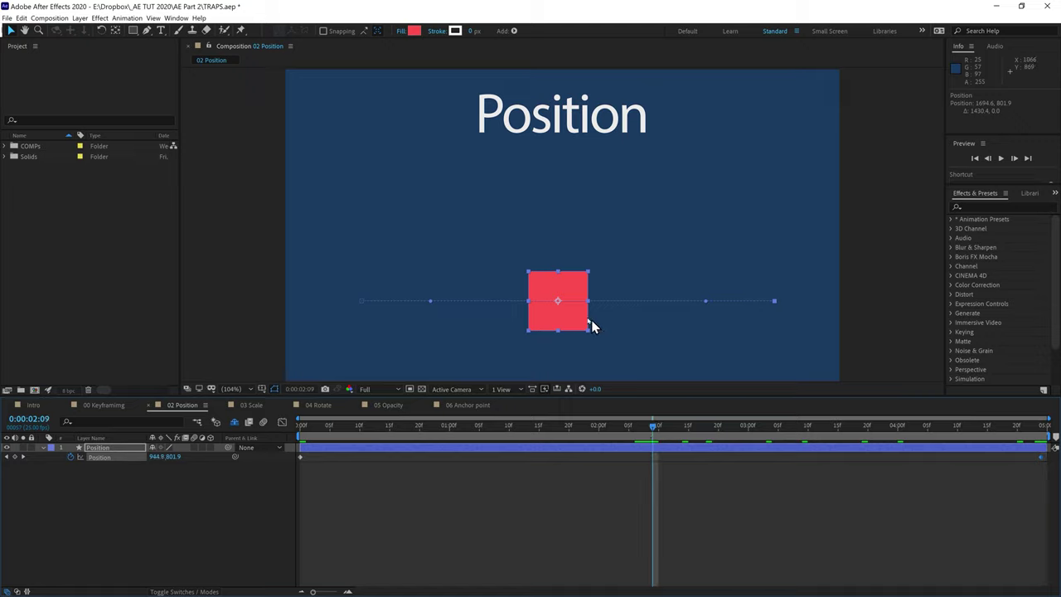
drag(575, 310, 578, 206)
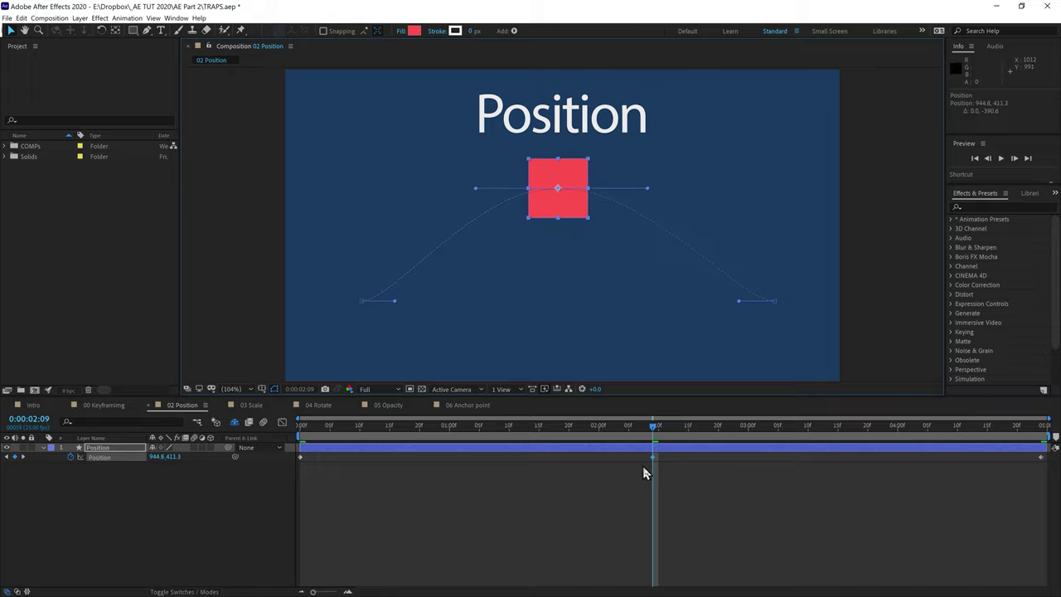
drag(657, 431, 288, 437)
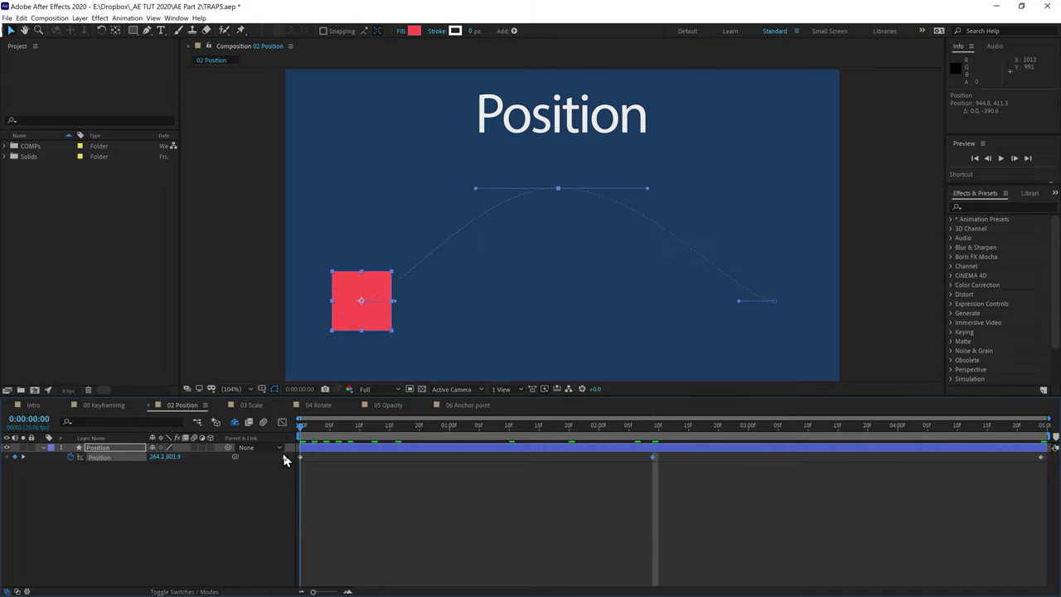
- Deselect the square, preview the arcing animation, and return the playhead to 0:00
click(373, 516)
key(space)
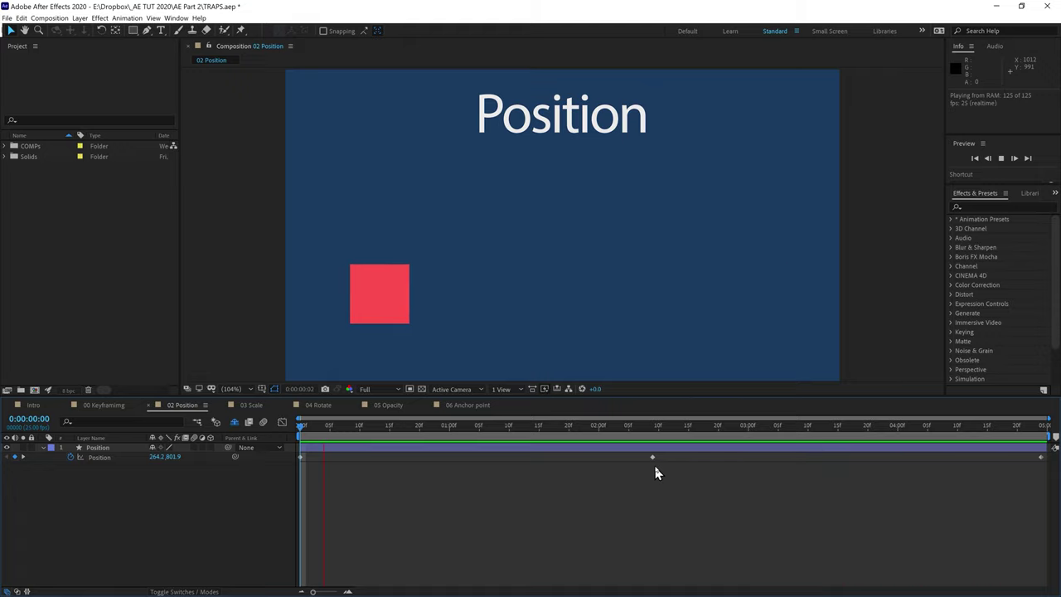
key(space)
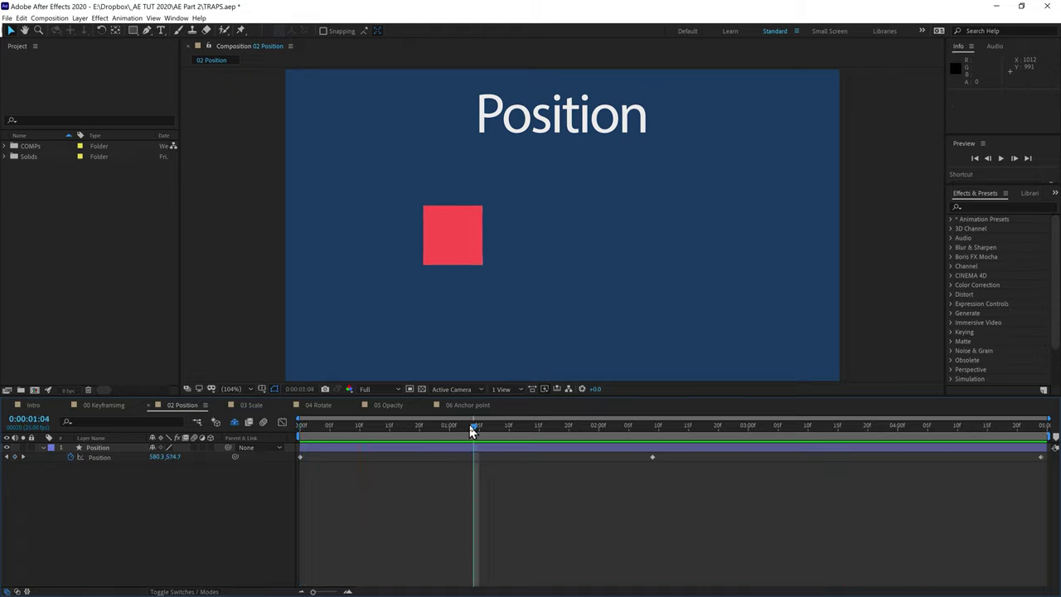
drag(474, 430, 287, 456)
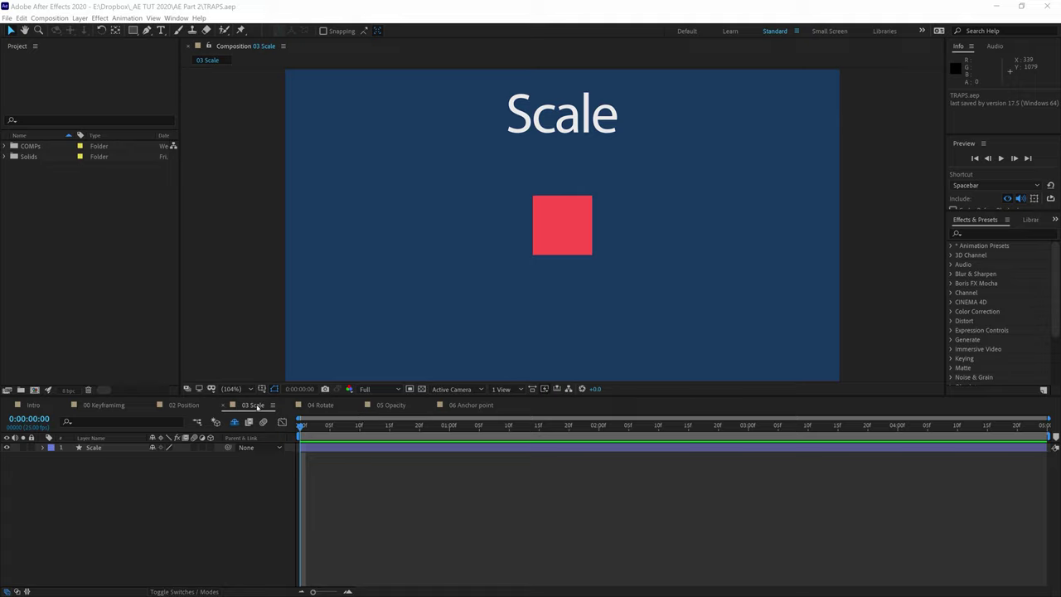
- Reveal the square's Scale property and set it to 10% at the first frame
click(88, 449)
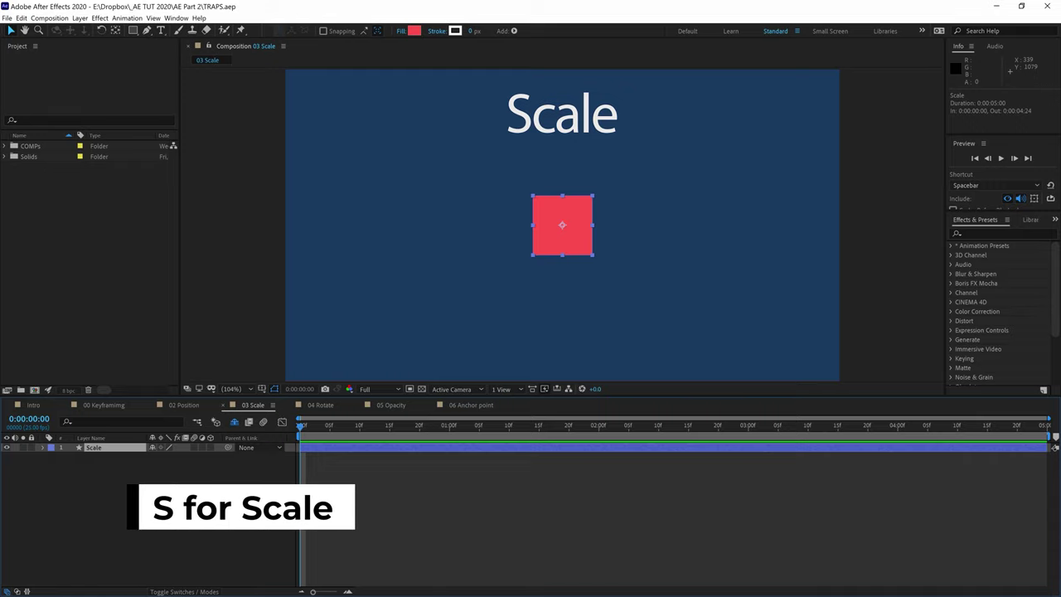
key(s)
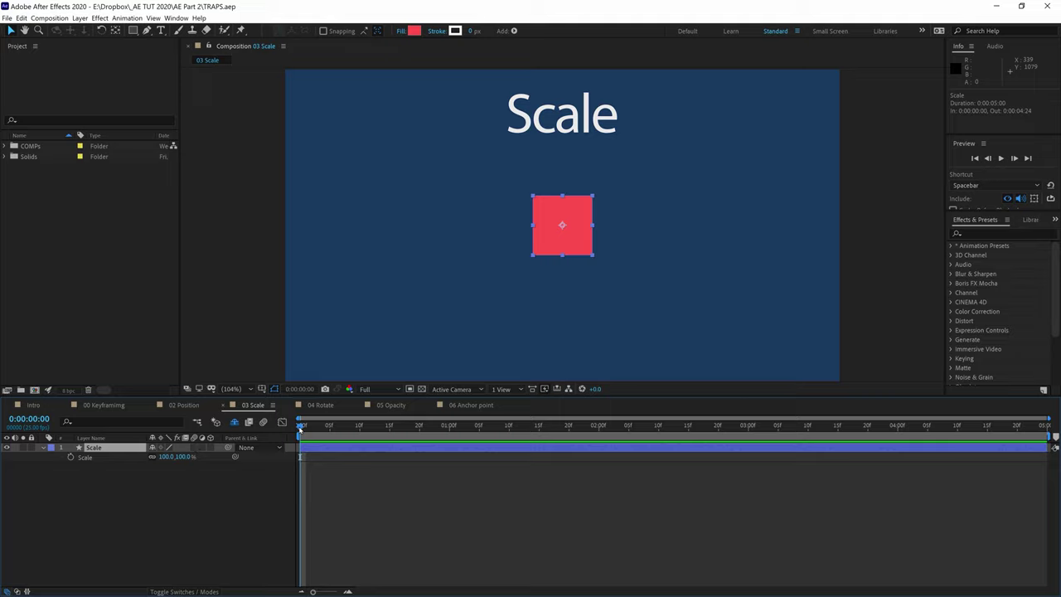
mouse_move(300, 430)
mouse_down()
mouse_move(313, 427)
mouse_move(296, 432)
mouse_up()
click(167, 457)
text(10)
key(Return)
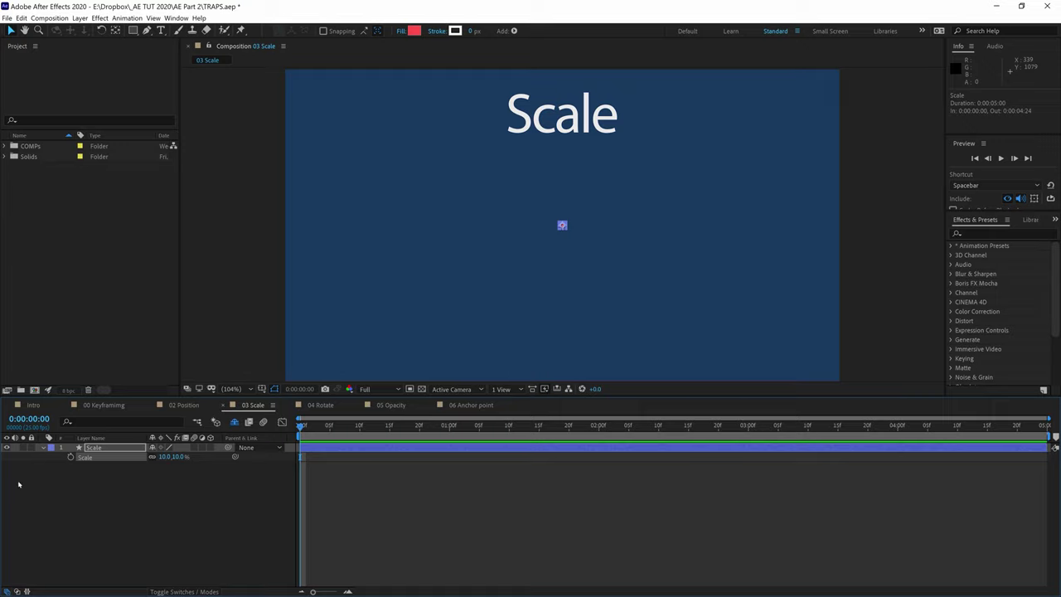
- Keyframe Scale at 10% on frame 0 and 100% at 0:00:04:24
click(71, 456)
drag(301, 427, 1042, 426)
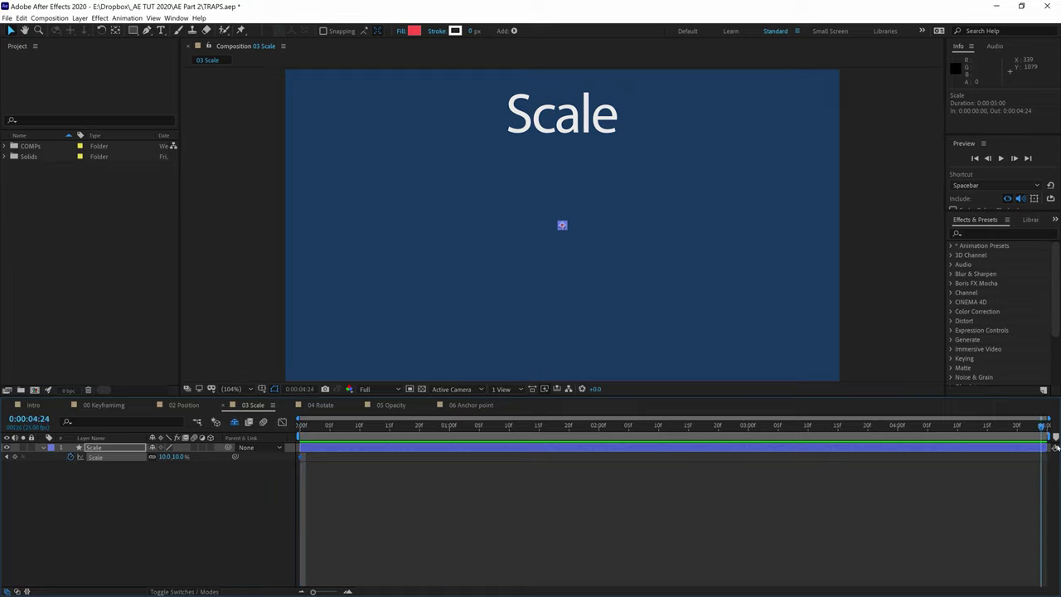
click(165, 458)
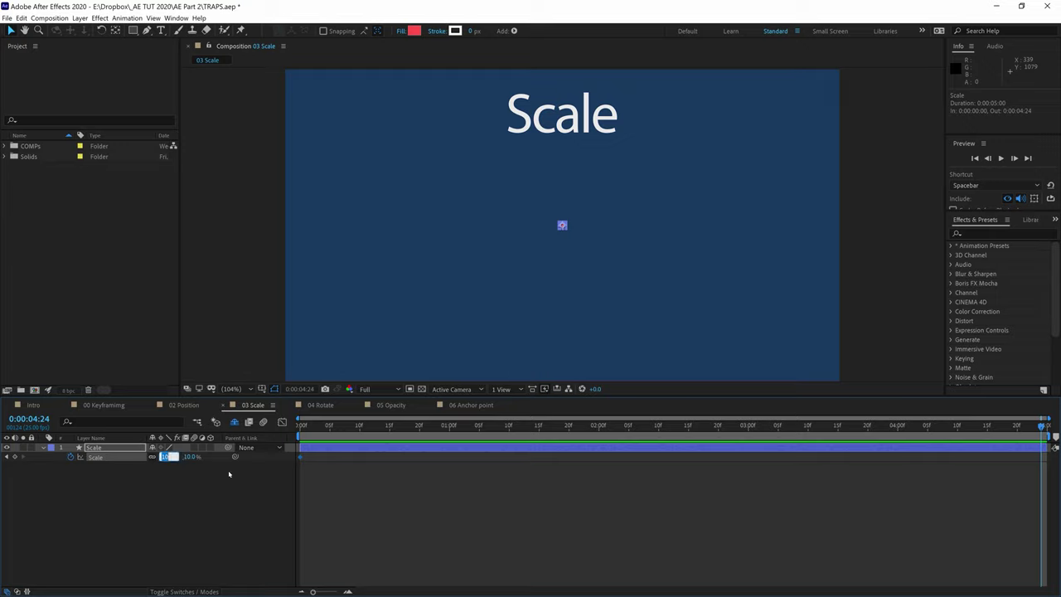
text(100)
key(Return)
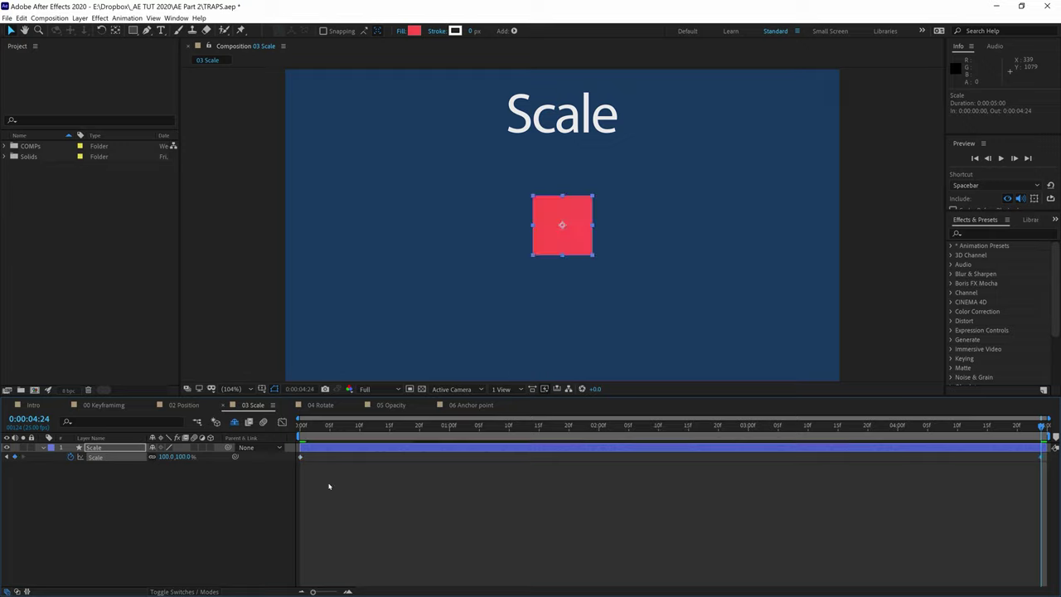
drag(444, 424, 300, 427)
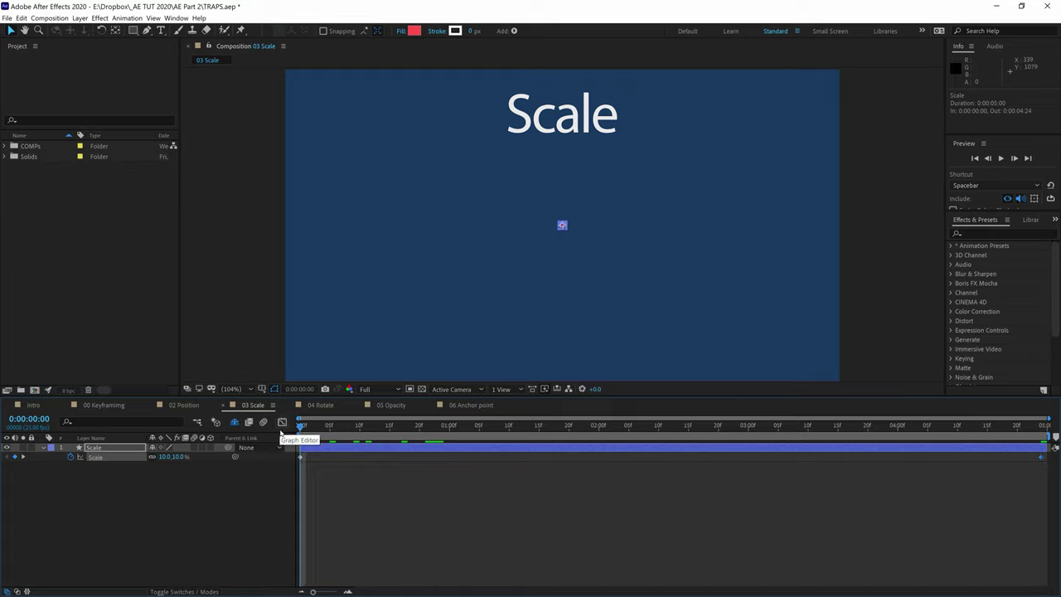
key(space)
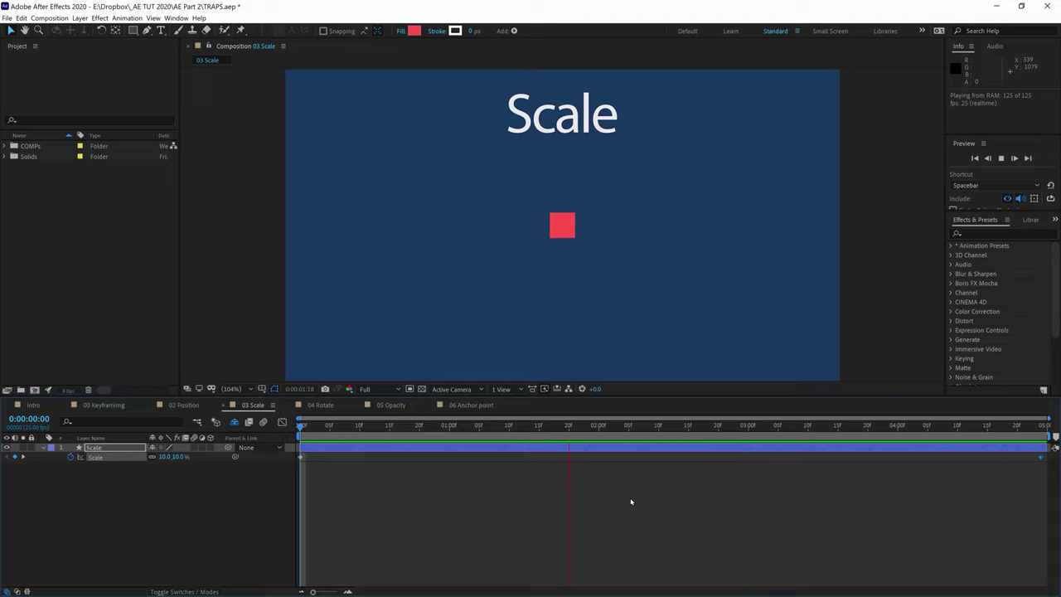
key(space)
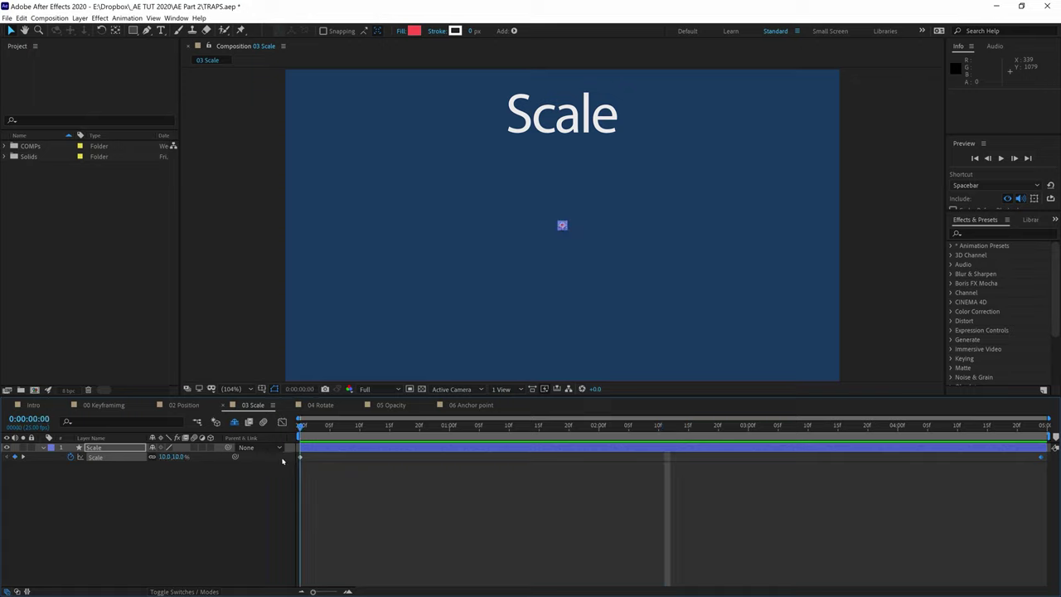
key(space)
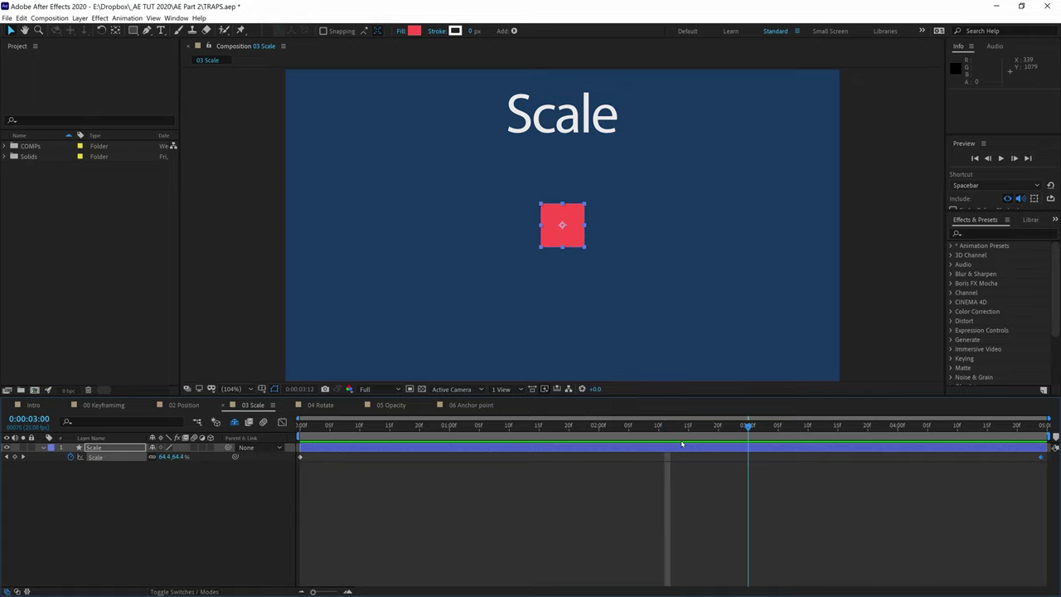
key(space)
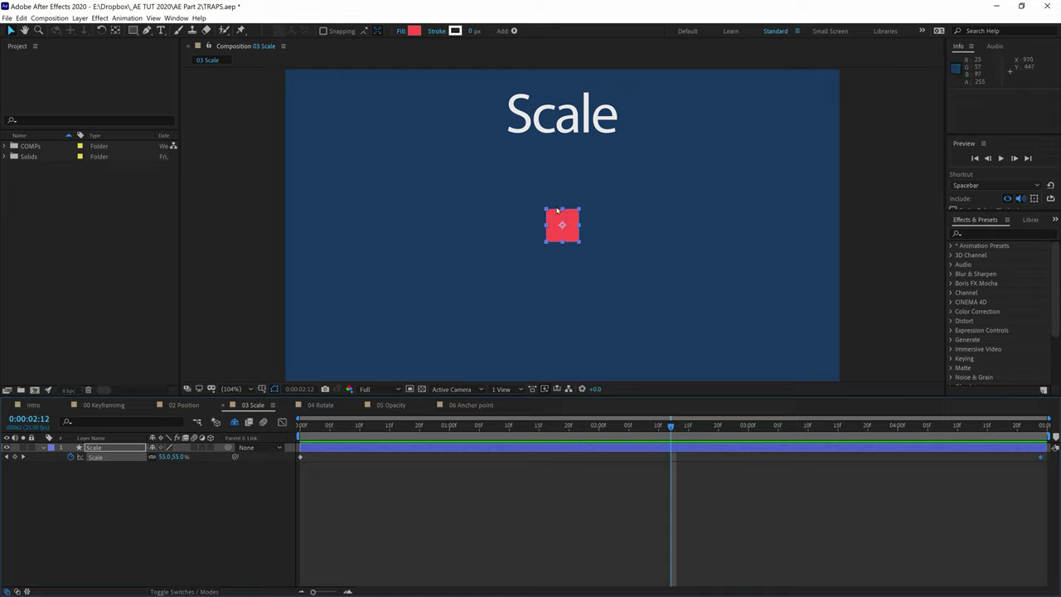
drag(671, 428, 291, 492)
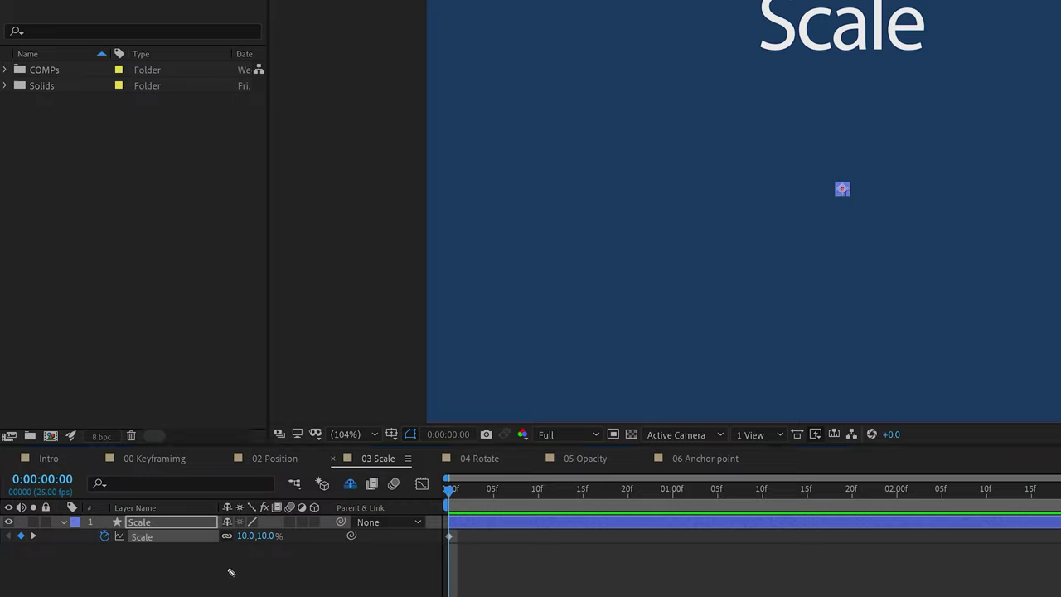
- Experiment with unlinked Scale width and height, then undo and relink them proportionally
mouse_move(212, 586)
mouse_down()
mouse_move(221, 554)
mouse_move(200, 554)
mouse_move(228, 572)
mouse_up()
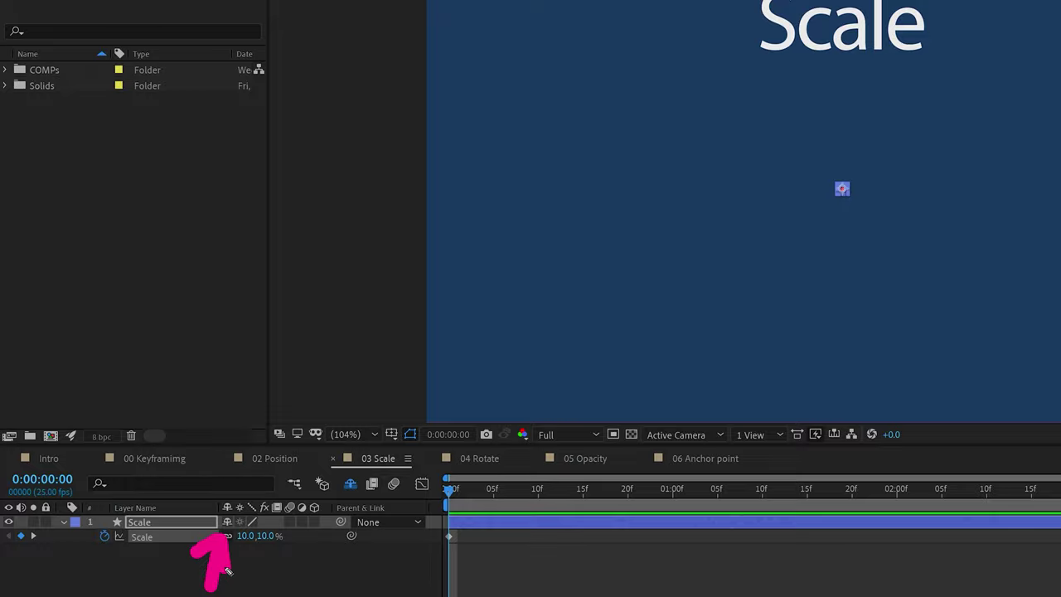
key(Escape)
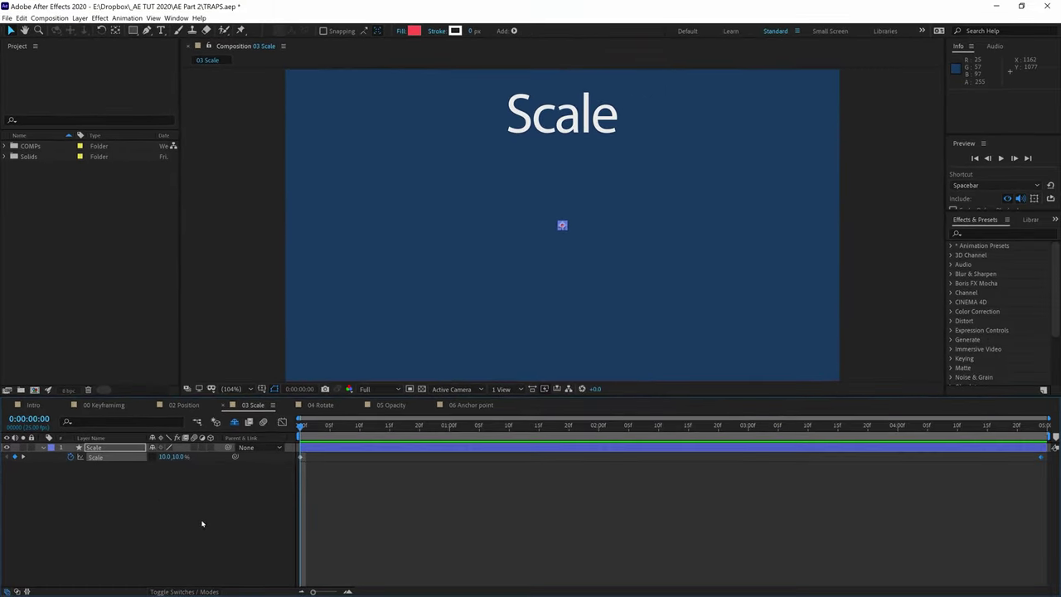
drag(179, 458, 242, 458)
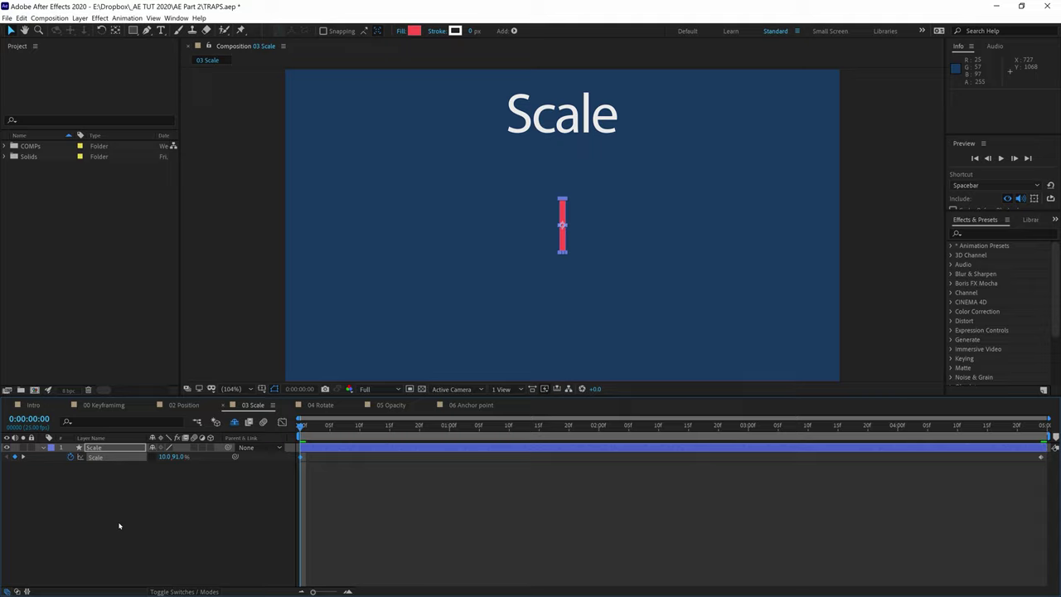
drag(166, 457, 319, 457)
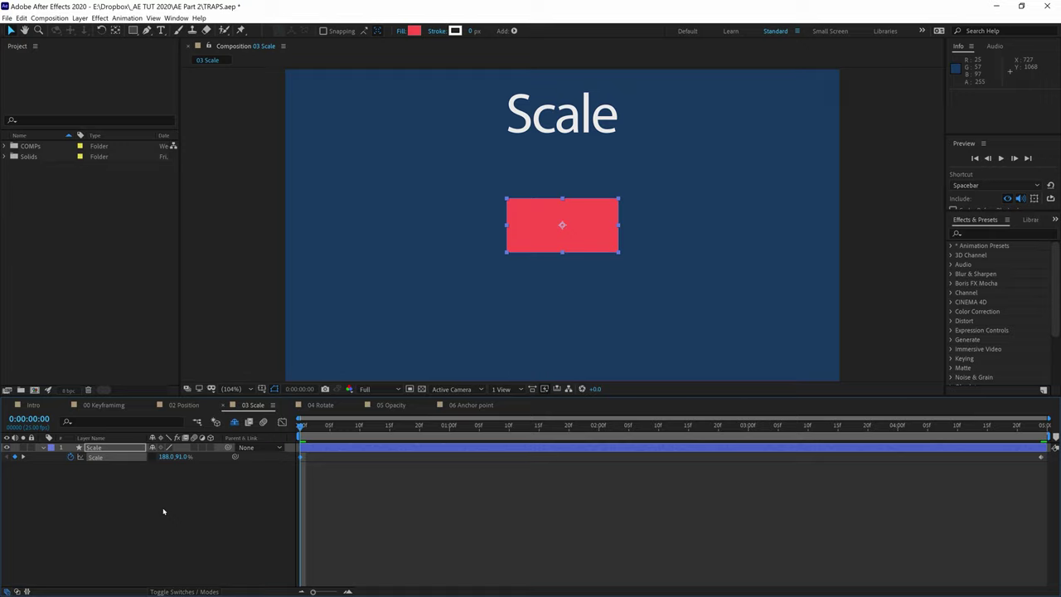
key(ctrl+z)
key(ctrl+z)
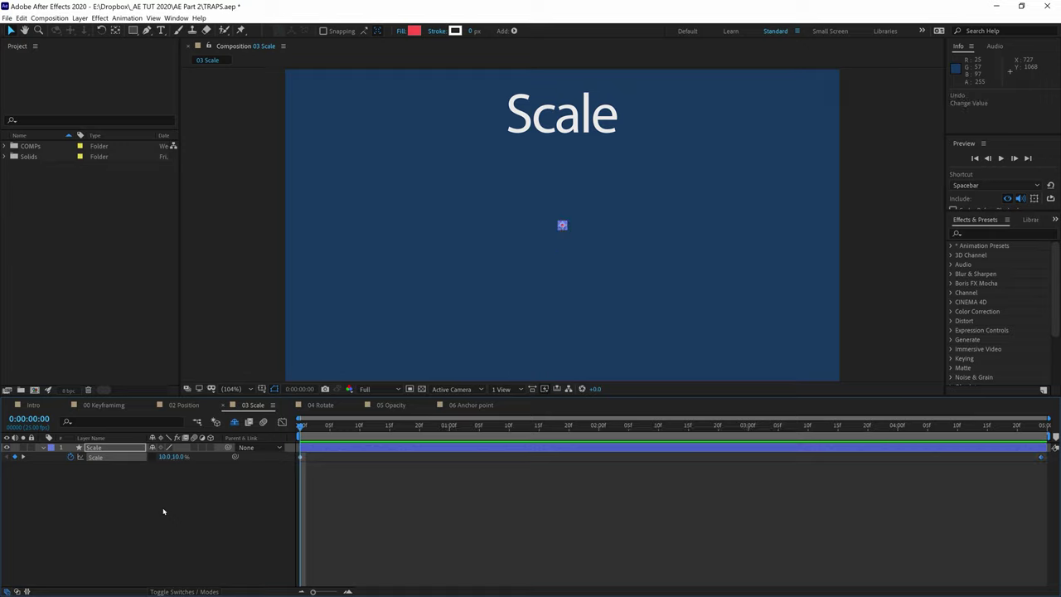
click(151, 457)
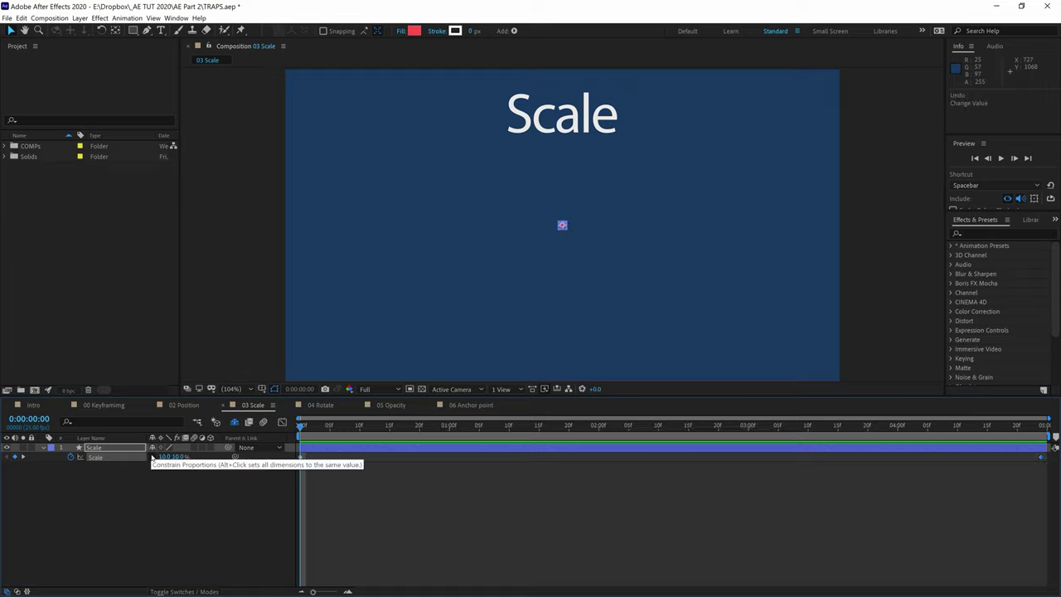
- Scrub the scale animation and set the starting Scale keyframe to 100%
drag(303, 432, 983, 436)
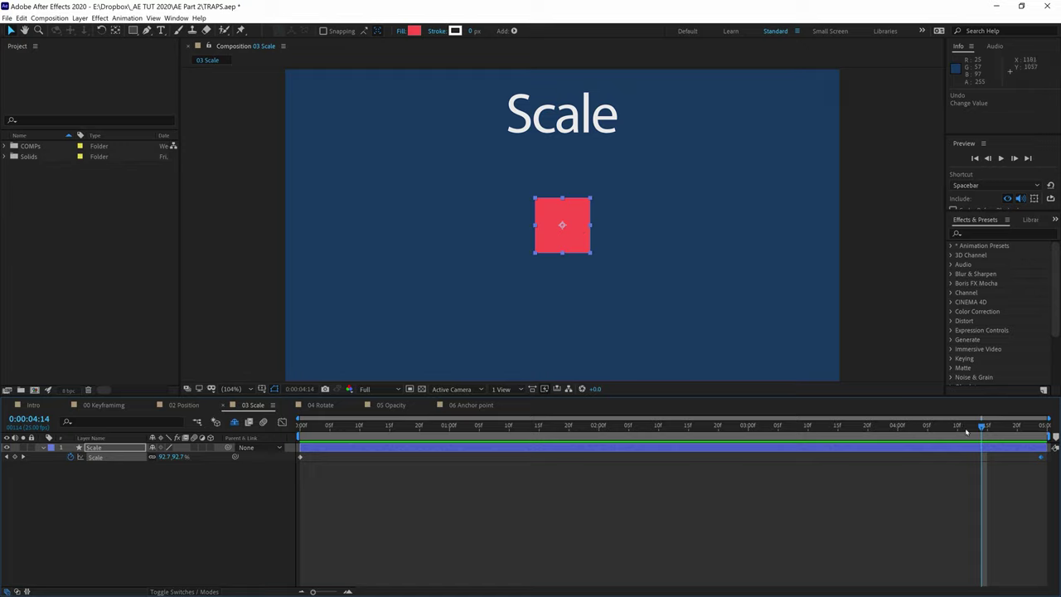
drag(984, 427, 154, 461)
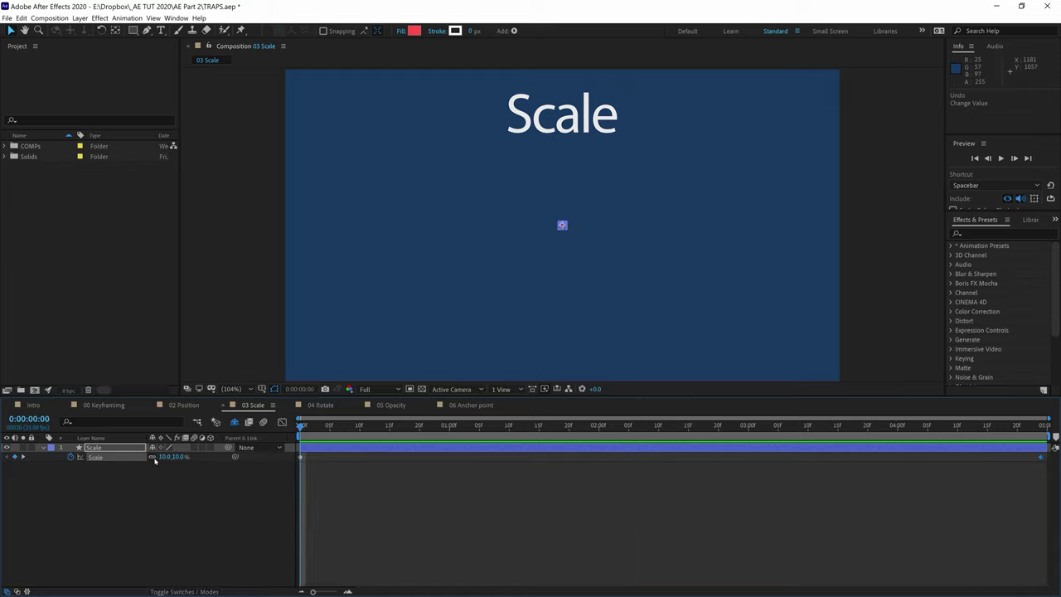
click(166, 457)
key(Return)
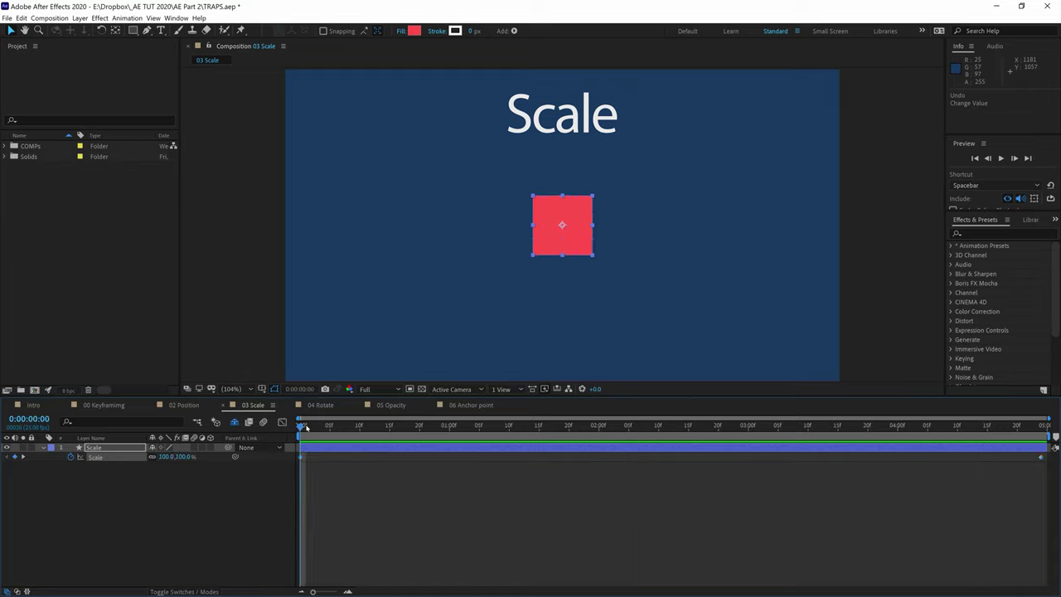
drag(306, 426, 292, 472)
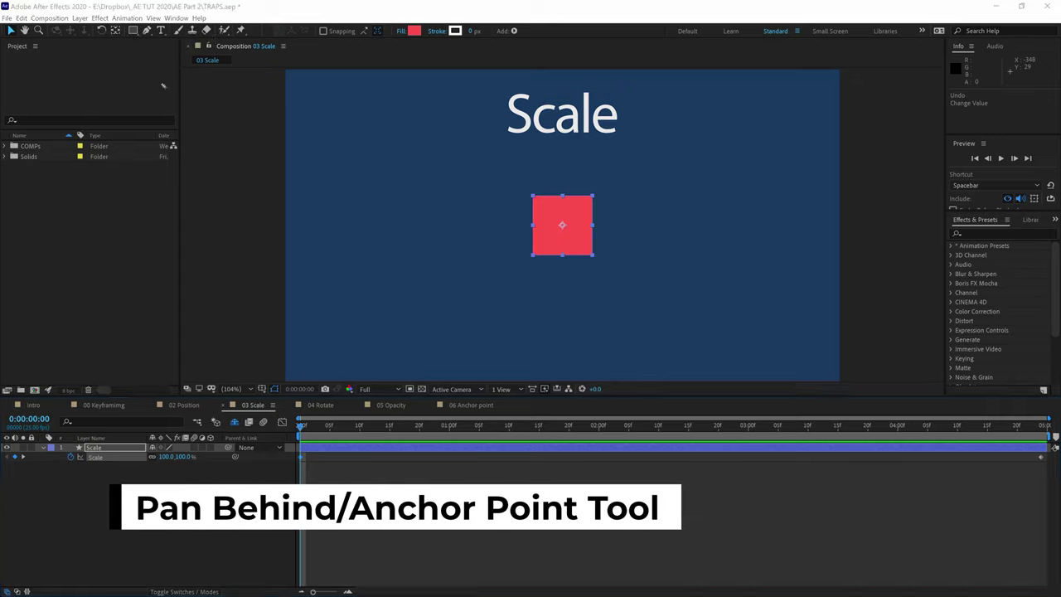
- Move the square's anchor point to its bottom-left corner with the Pan Behind tool
click(115, 31)
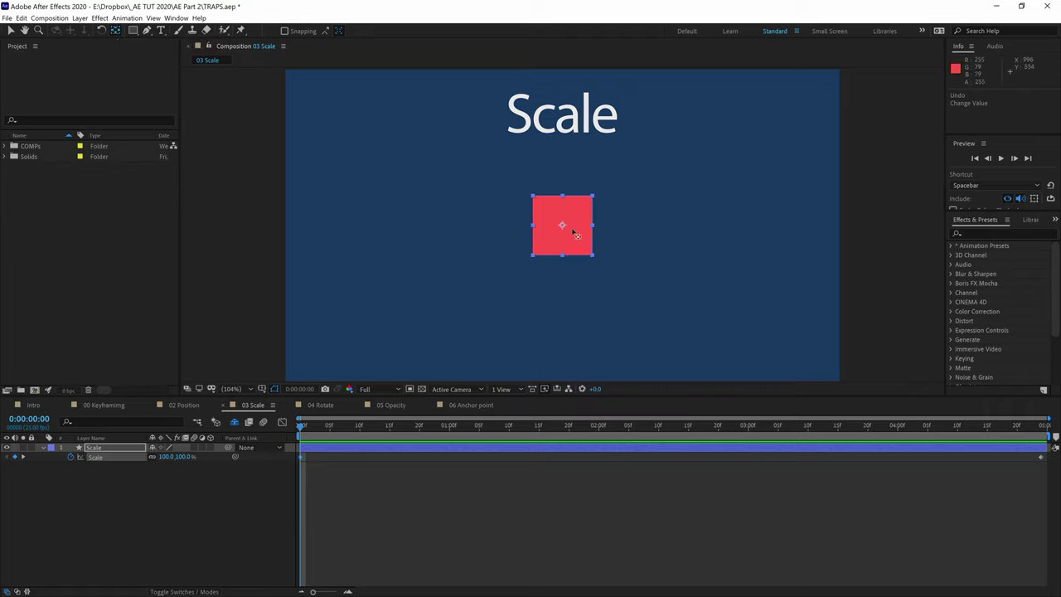
drag(562, 226, 578, 230)
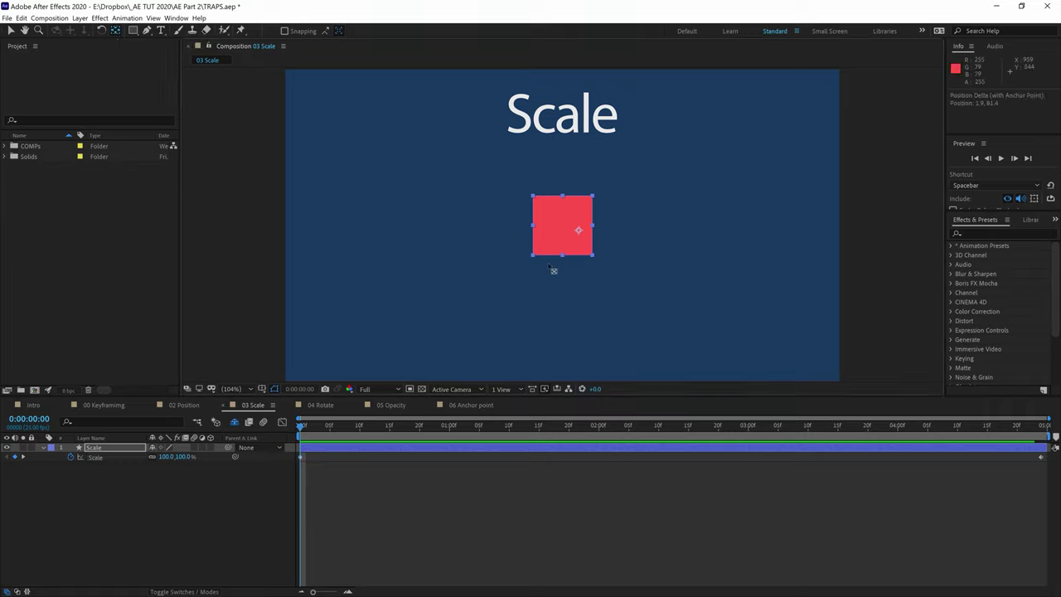
drag(550, 265, 533, 257)
- Trial-scale the square around the new pivot, then set Scale back to 100%
mouse_move(186, 457)
mouse_down()
mouse_move(242, 457)
mouse_move(157, 457)
mouse_move(237, 457)
mouse_move(187, 457)
mouse_up()
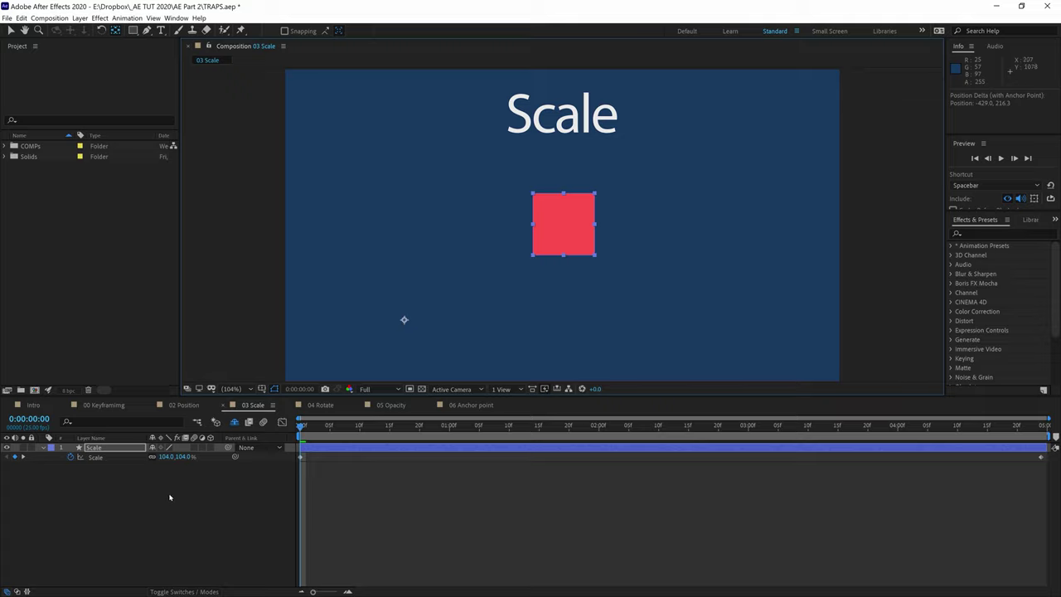
mouse_move(166, 457)
mouse_down()
mouse_move(224, 457)
mouse_move(141, 457)
mouse_move(172, 457)
mouse_up()
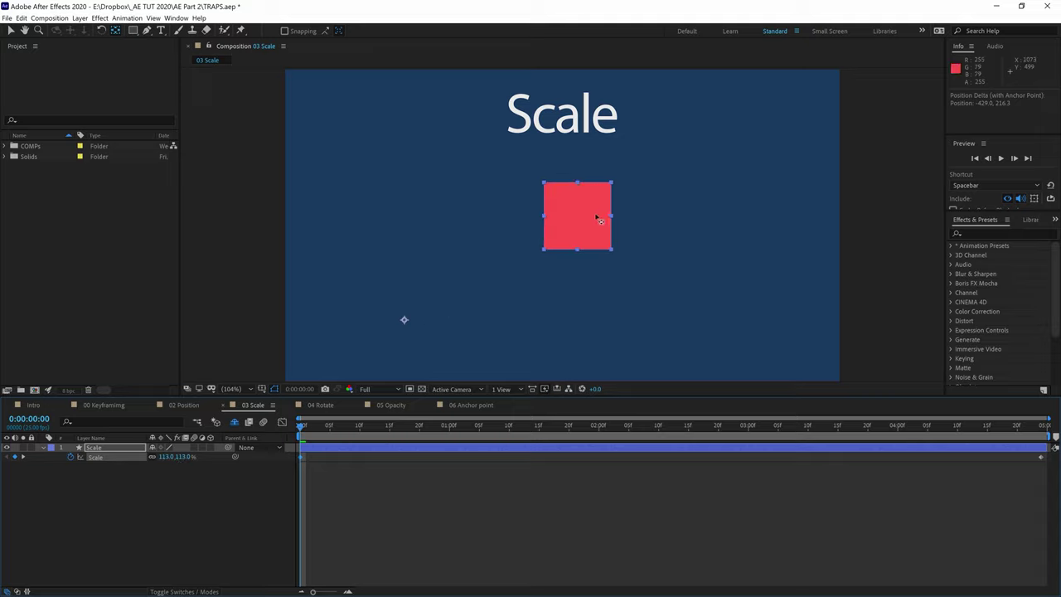
click(170, 457)
text(100)
key(Return)
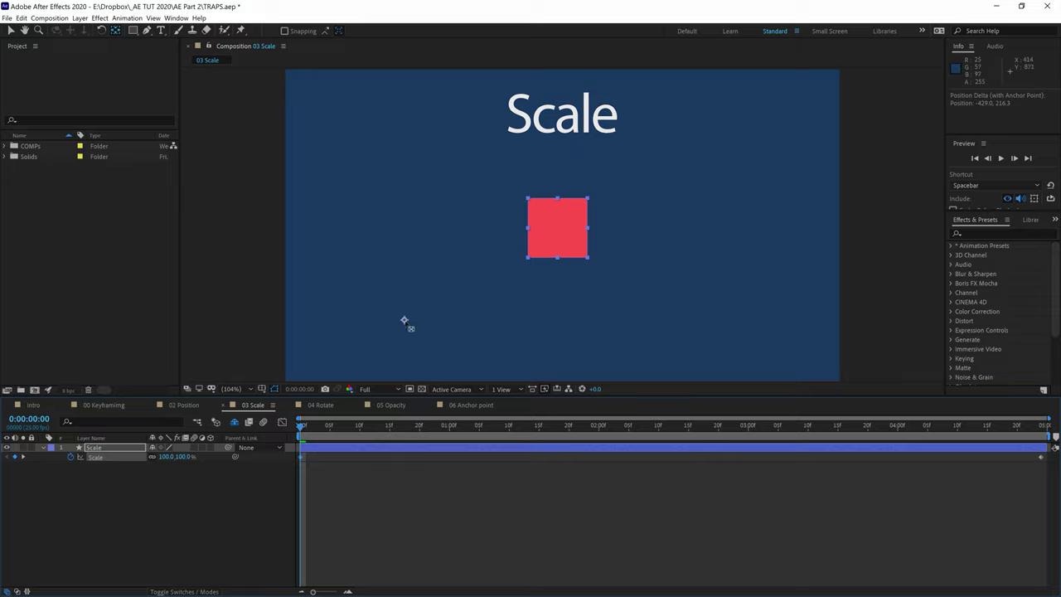
drag(405, 321, 561, 237)
key(ctrl+z)
- Recentre the anchor with Center Anchor Point in Layer Content, then scrub the scale animation
click(80, 17)
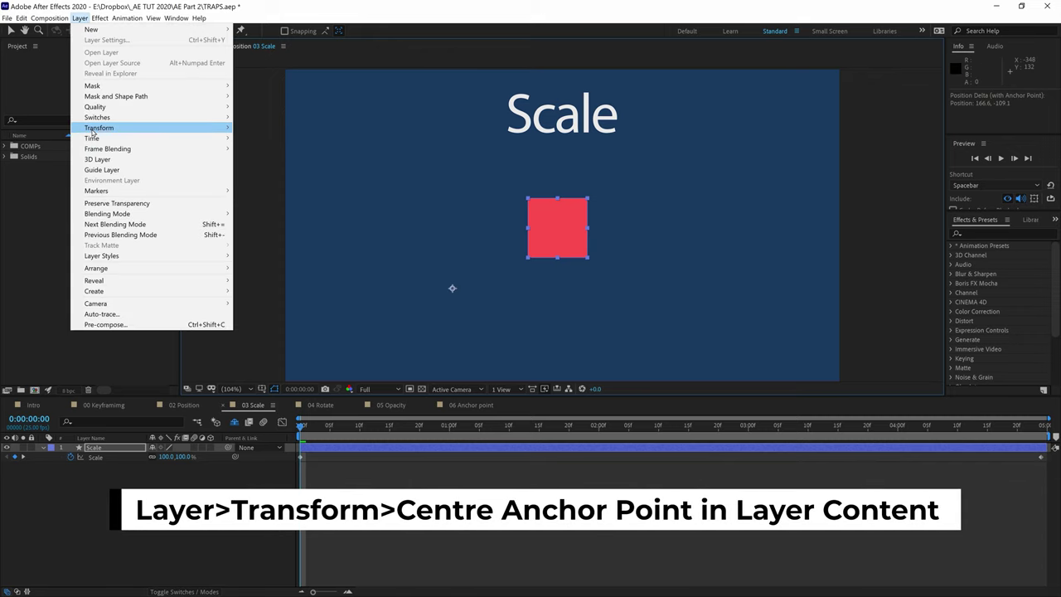
mouse_move(166, 128)
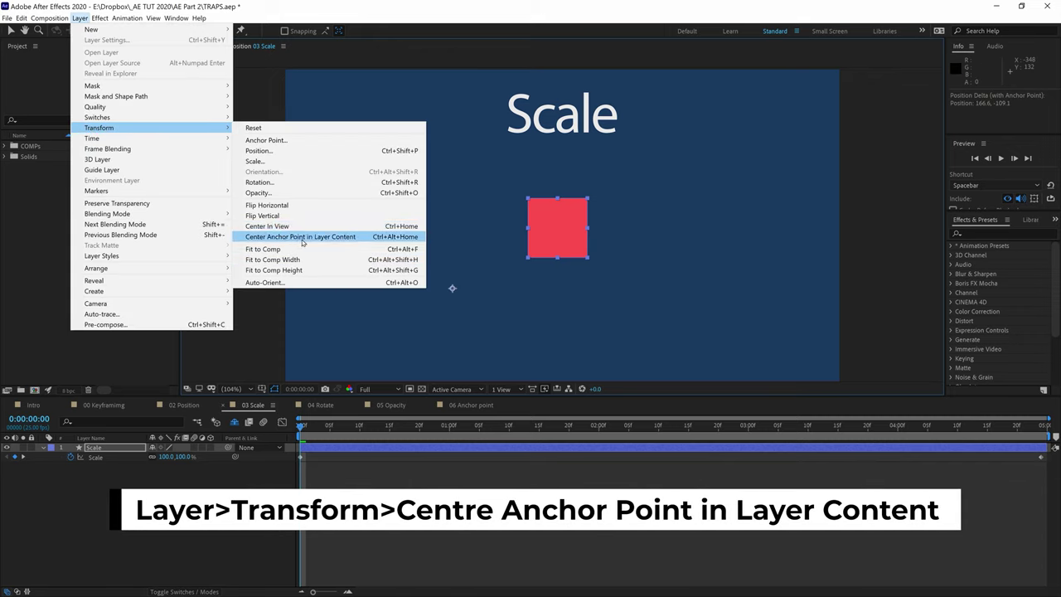
click(330, 237)
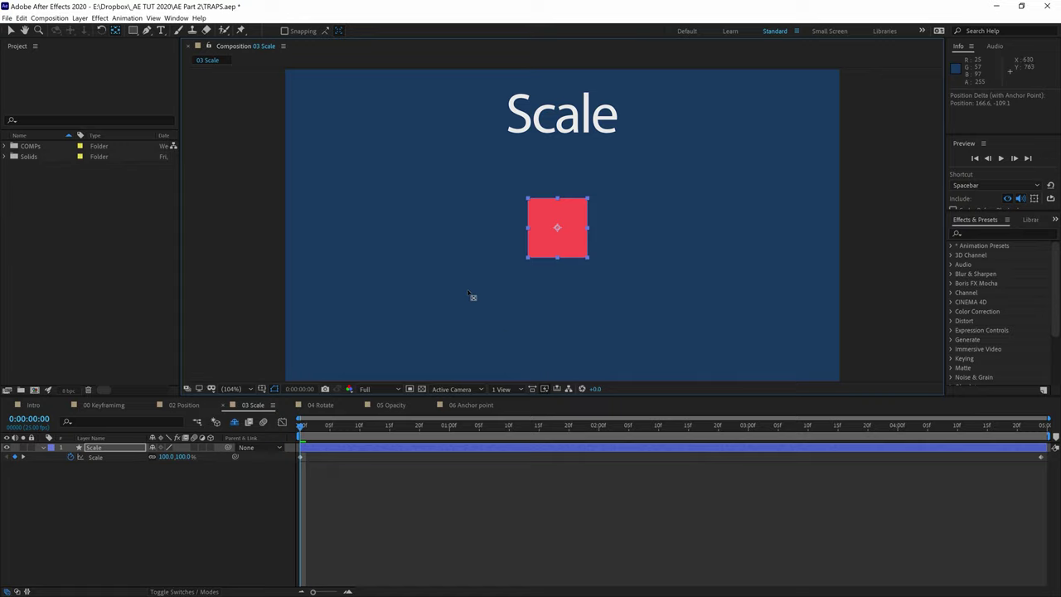
key(shift+Page_Down)
drag(473, 437, 301, 432)
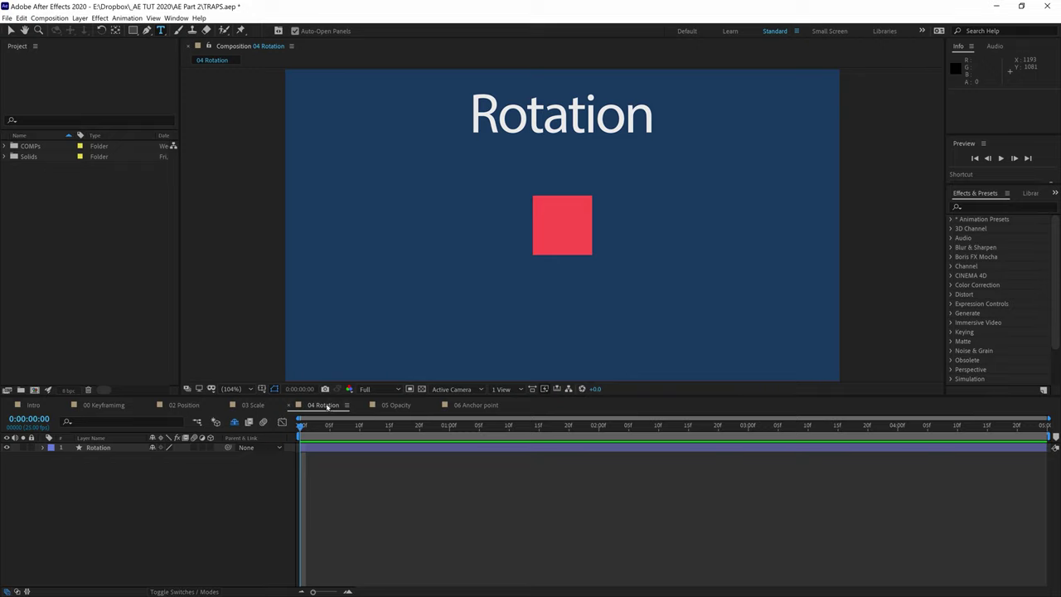
- Keyframe the Rotation layer's rotation at frame 0 and set 180° at the last frame
click(116, 449)
key(r)
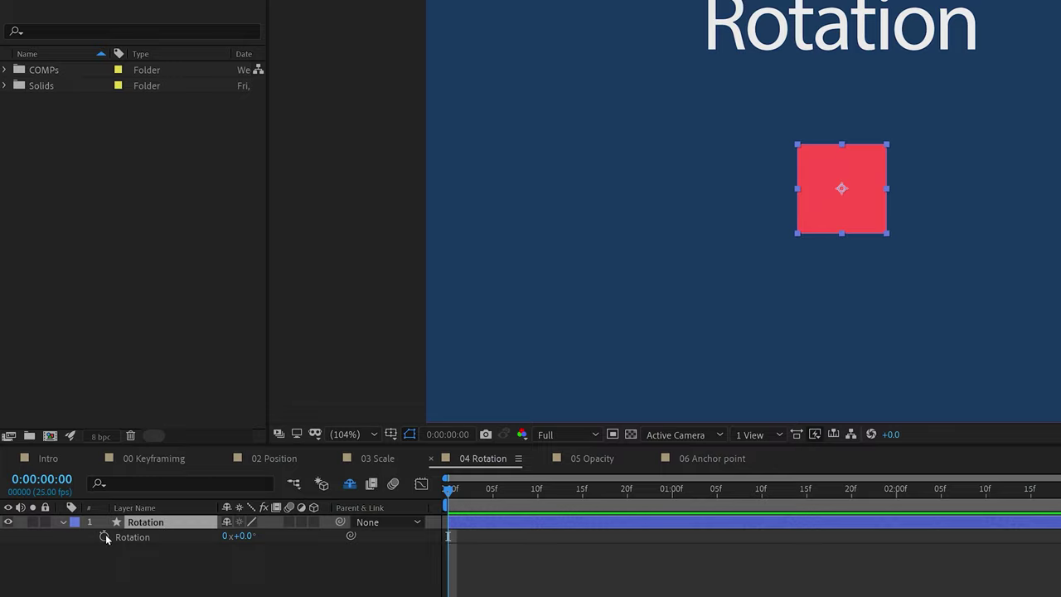
click(104, 536)
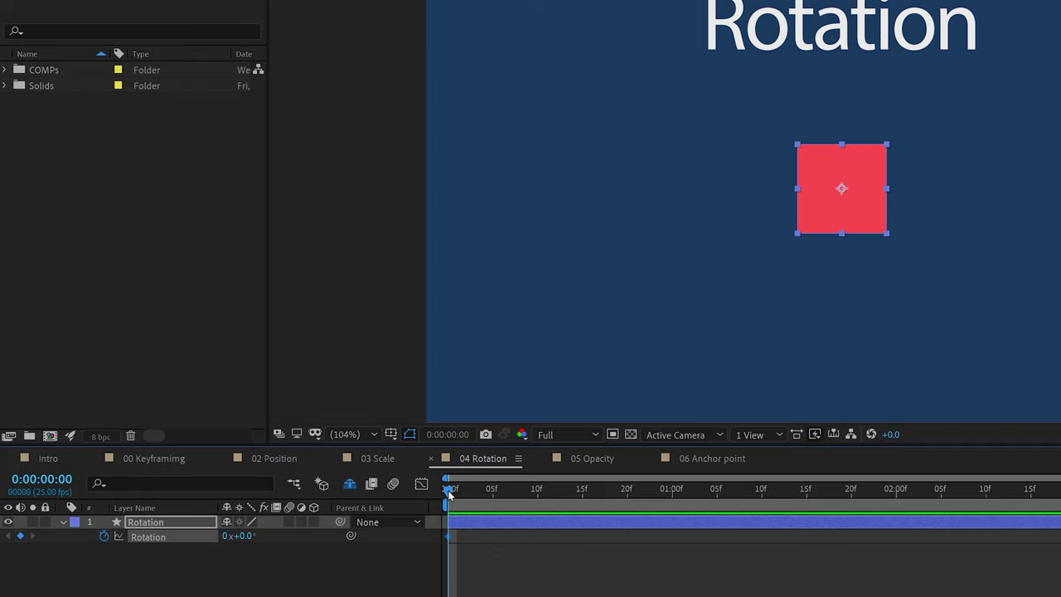
drag(448, 489, 564, 489)
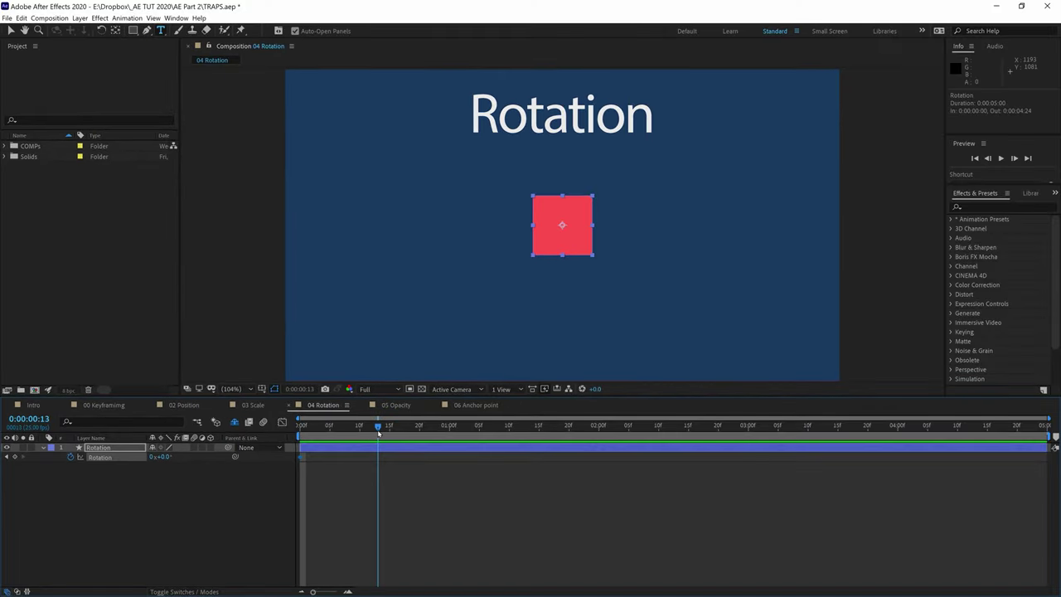
drag(379, 432, 1042, 432)
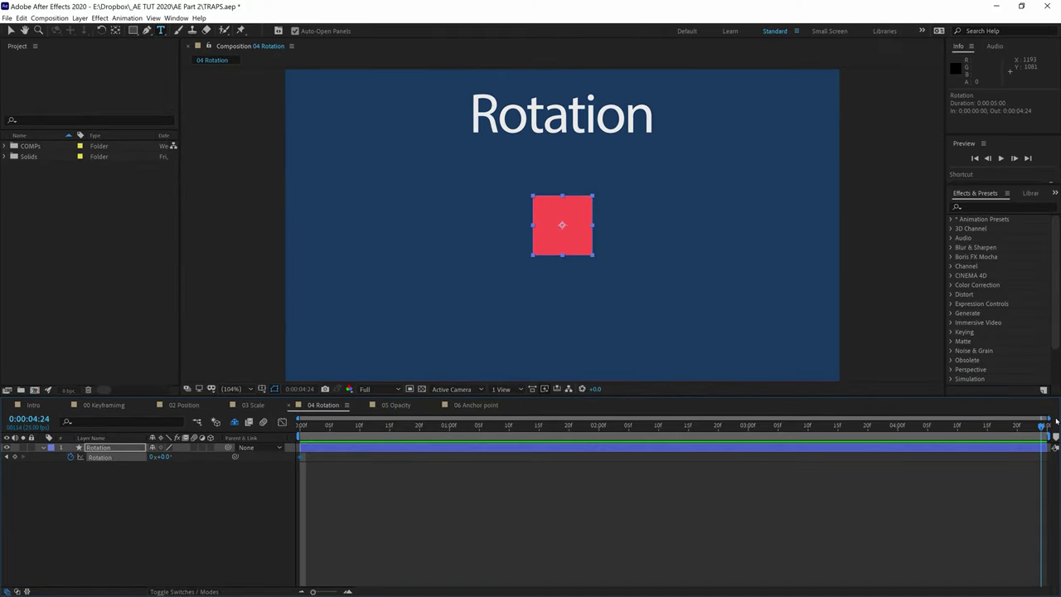
click(166, 457)
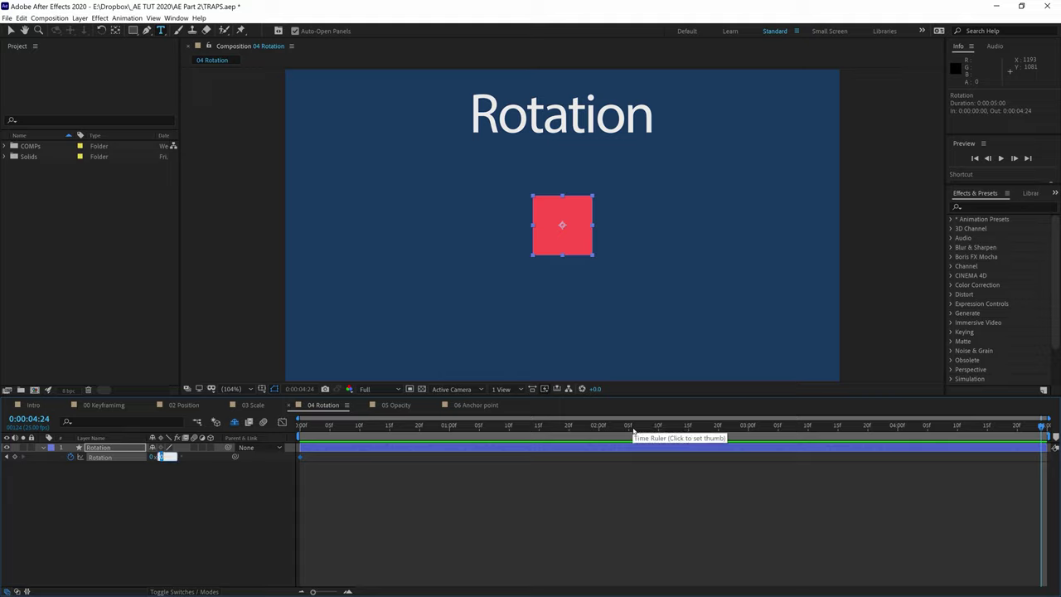
text(180)
key(Return)
- Scrub the rotation, then change the end keyframe to 5 full revolutions
drag(1041, 428, 1044, 481)
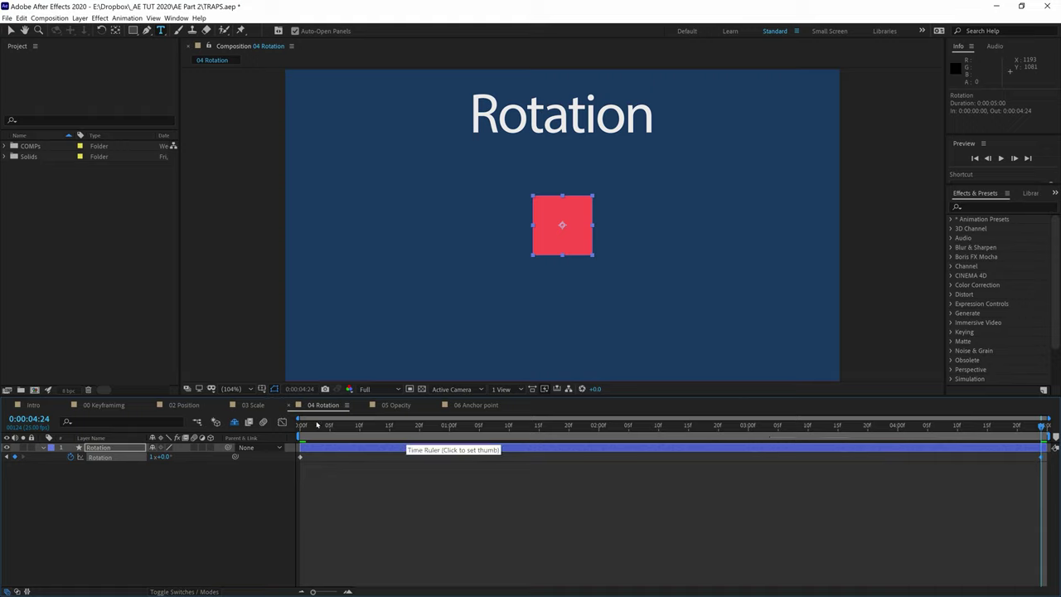
mouse_move(317, 424)
mouse_down()
mouse_move(1042, 425)
mouse_move(299, 424)
mouse_up()
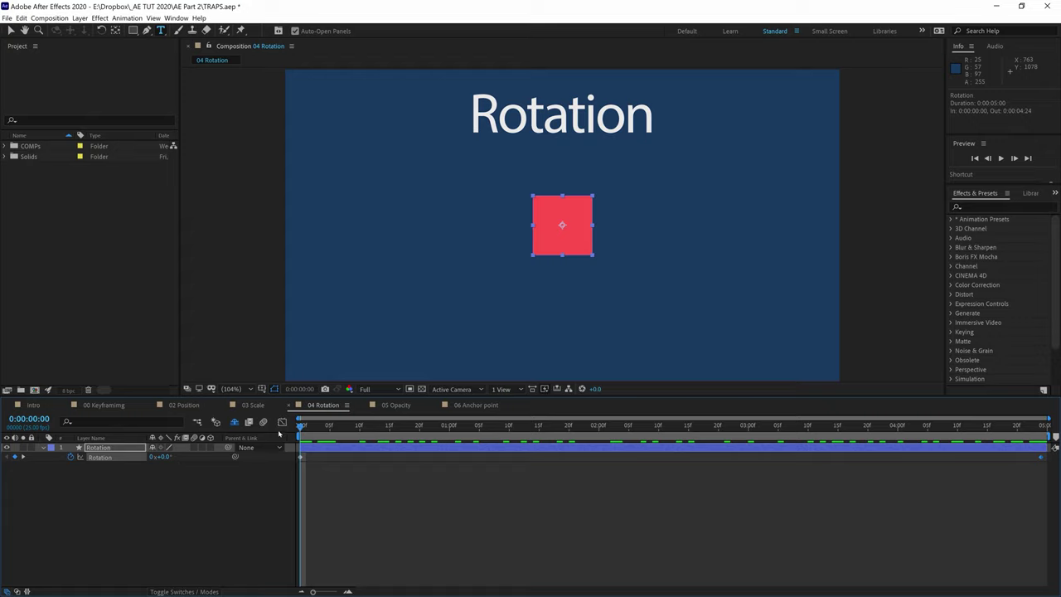
drag(302, 426, 1041, 426)
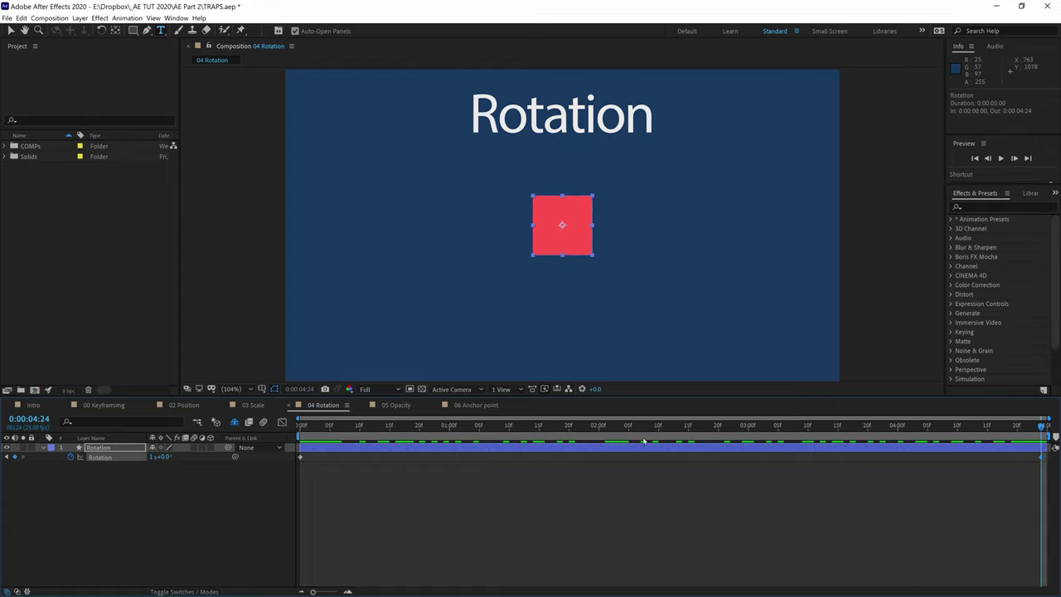
click(153, 458)
text(5)
key(Return)
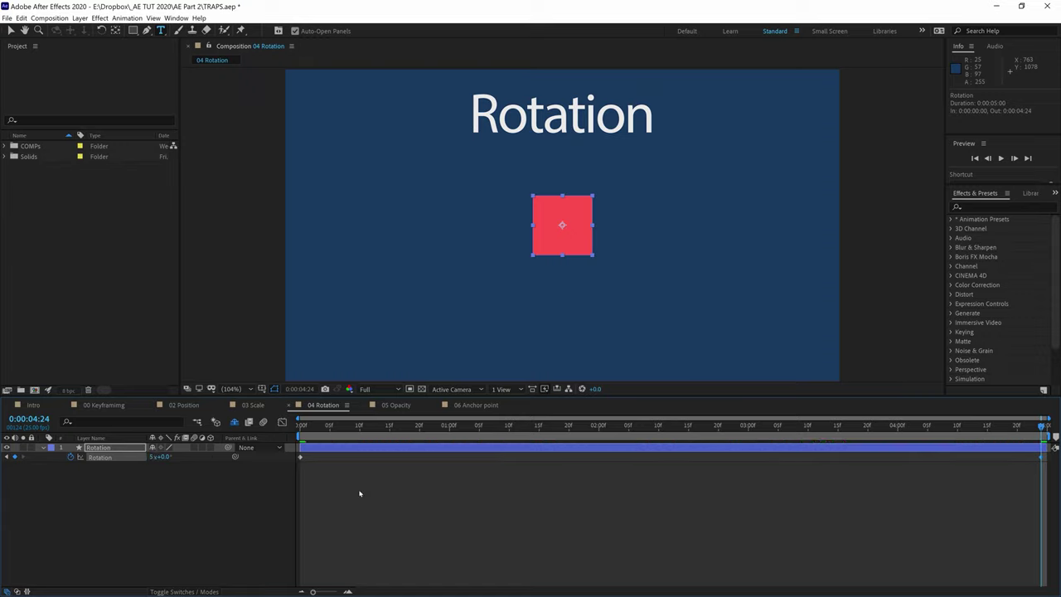
- Preview the spinning square from the first frame, then return to the Selection tool
key(Home)
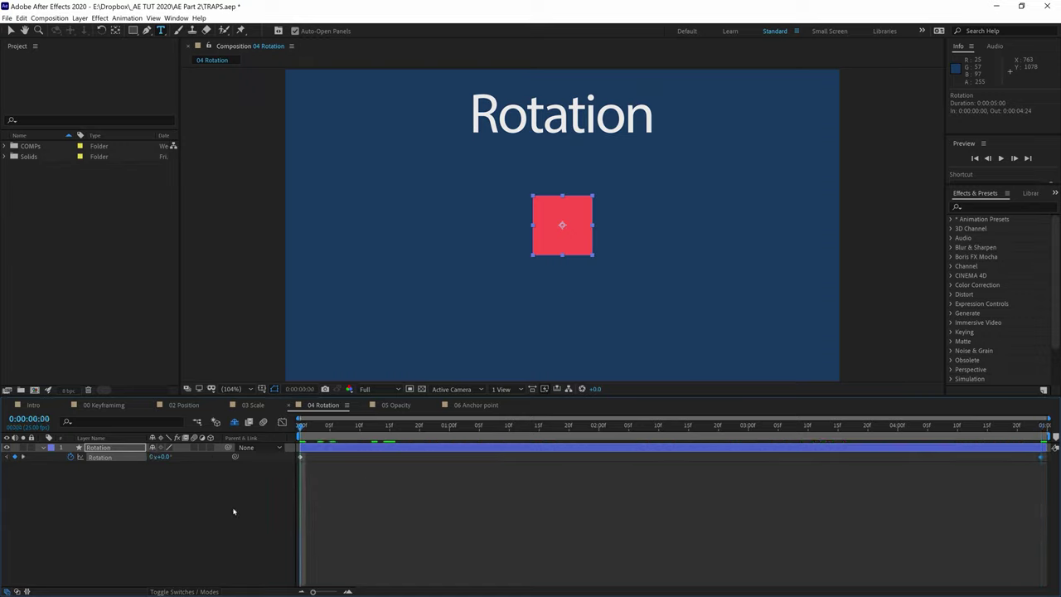
key(space)
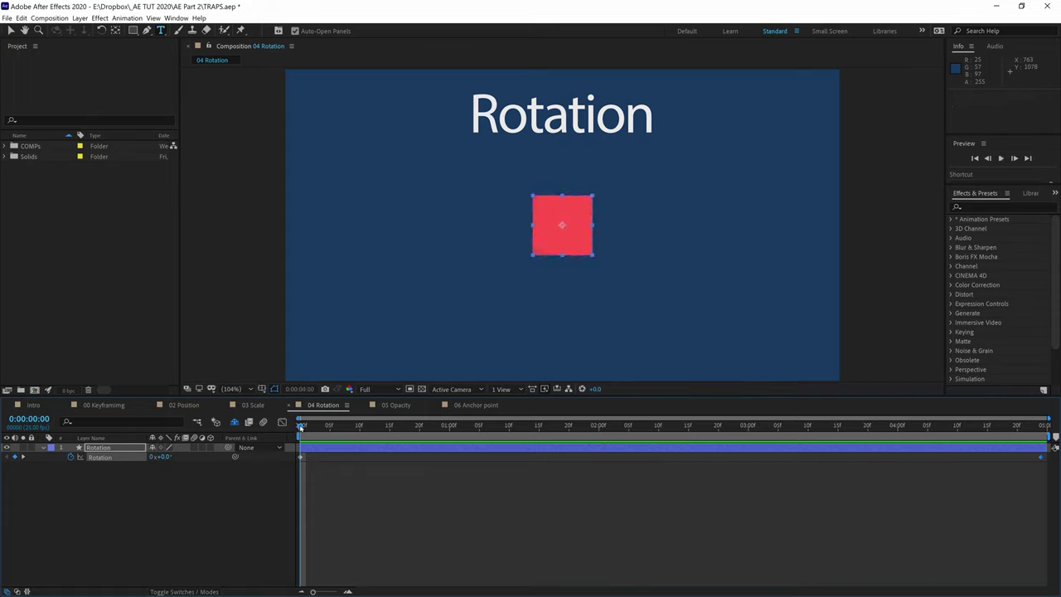
key(space)
key(Home)
click(11, 31)
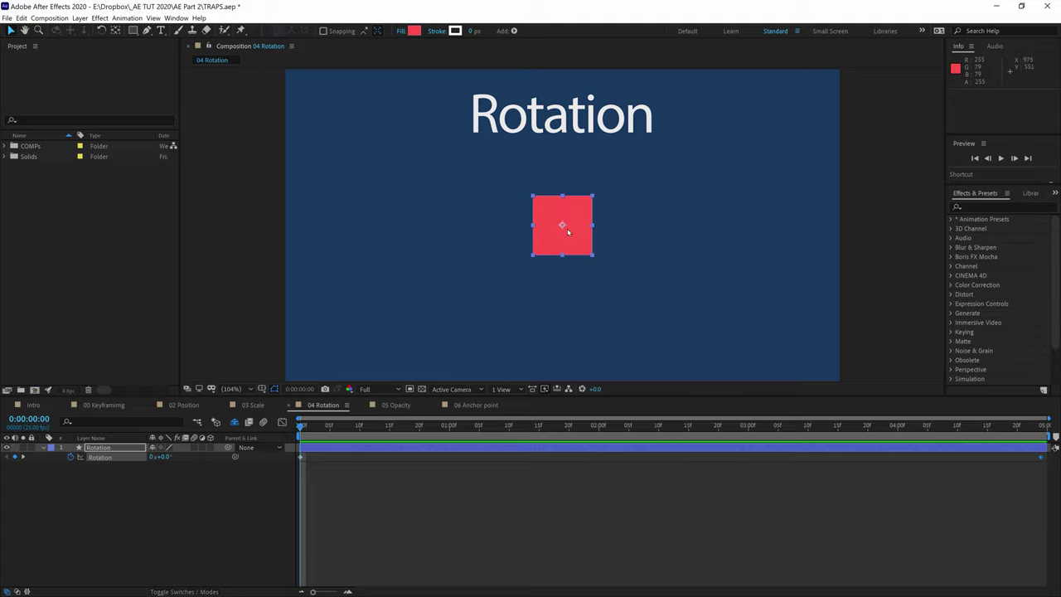
- Move the Rotation square's pivot to its bottom-left corner and preview it swinging around that corner
click(115, 30)
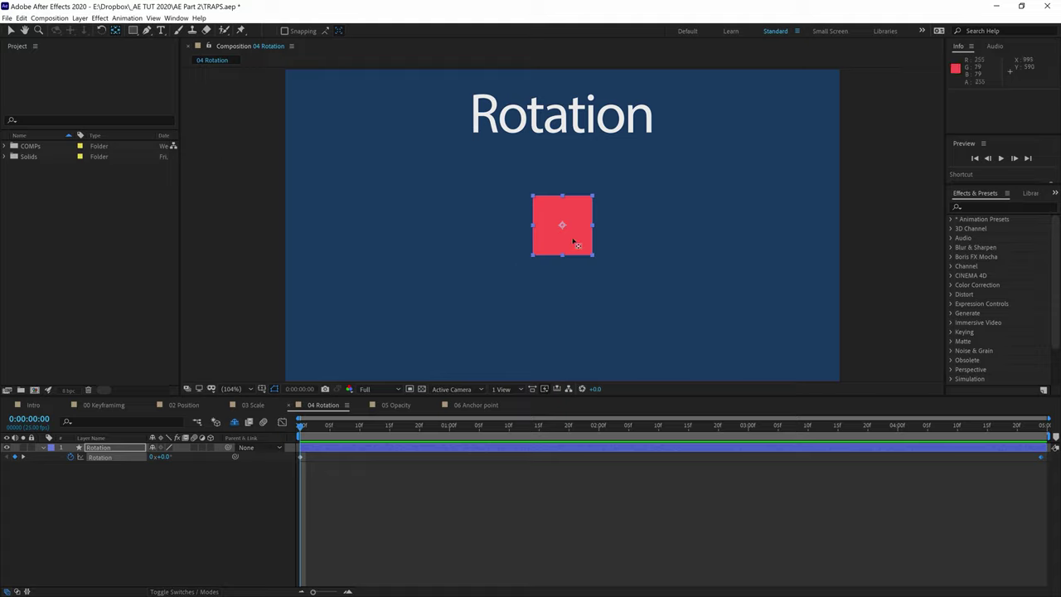
drag(561, 225, 533, 256)
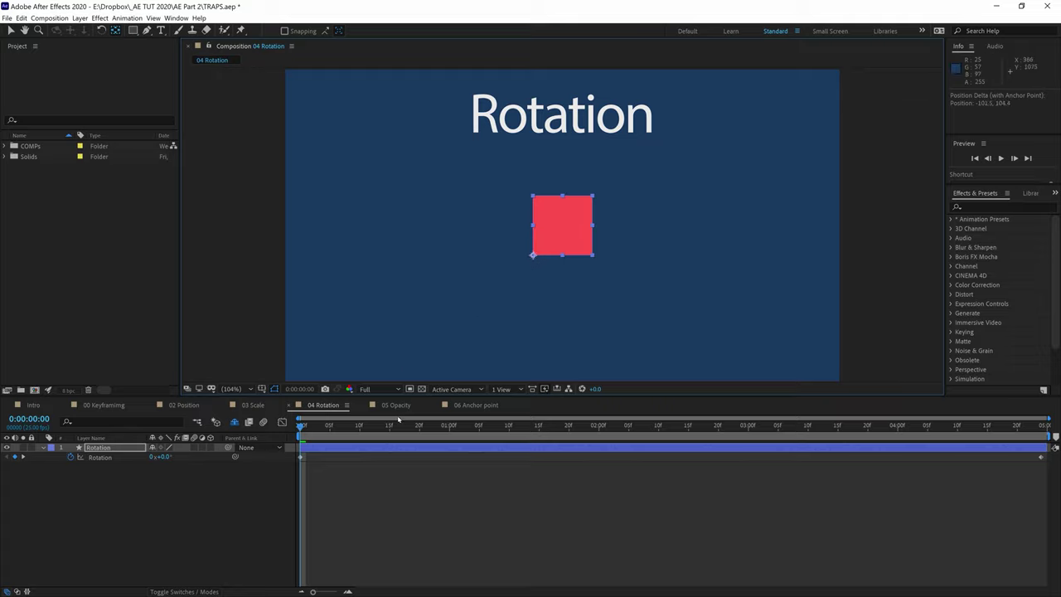
key(space)
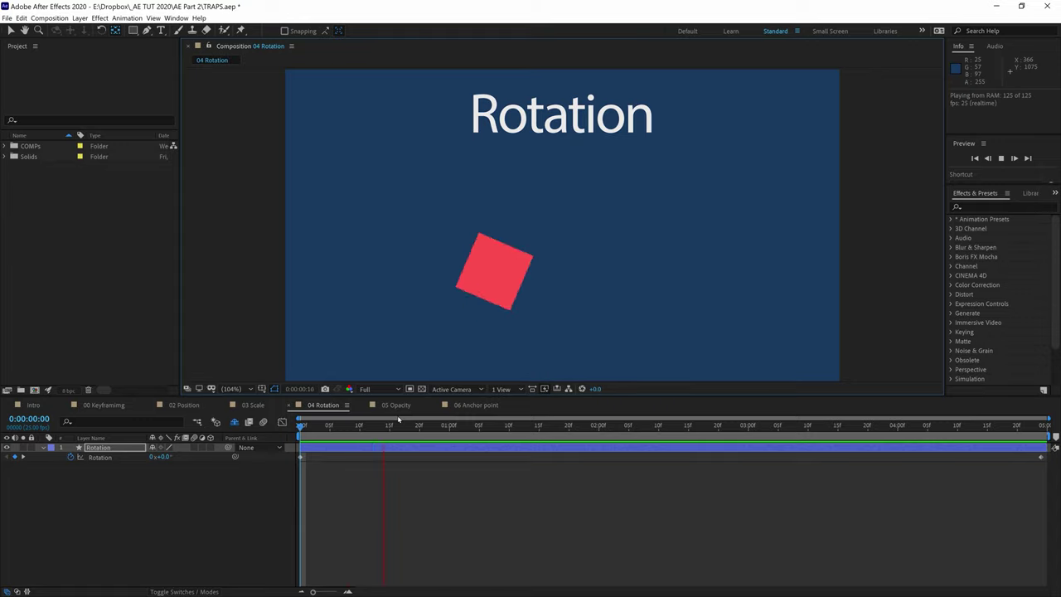
click(391, 425)
click(359, 426)
key(Home)
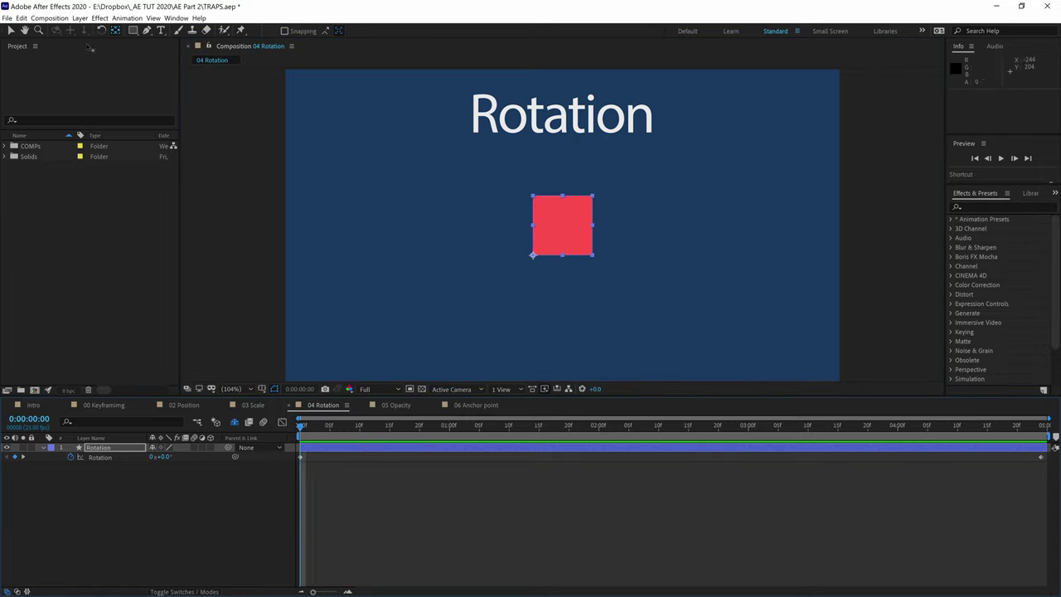
- Recentre the Rotation square's anchor with Center Anchor Point in Layer Content and scrub to check
click(79, 18)
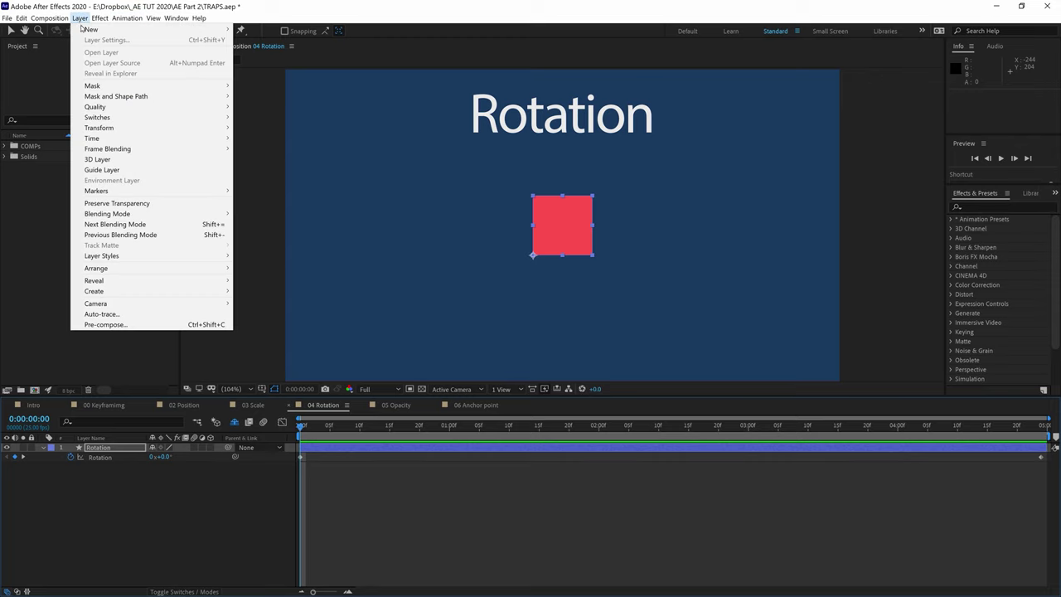
mouse_move(117, 130)
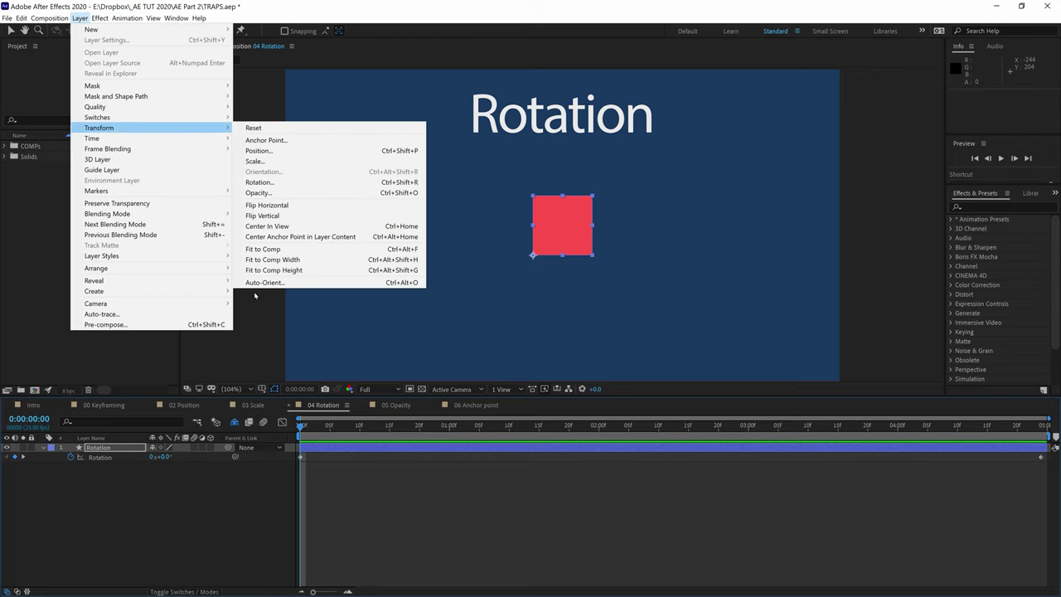
click(327, 239)
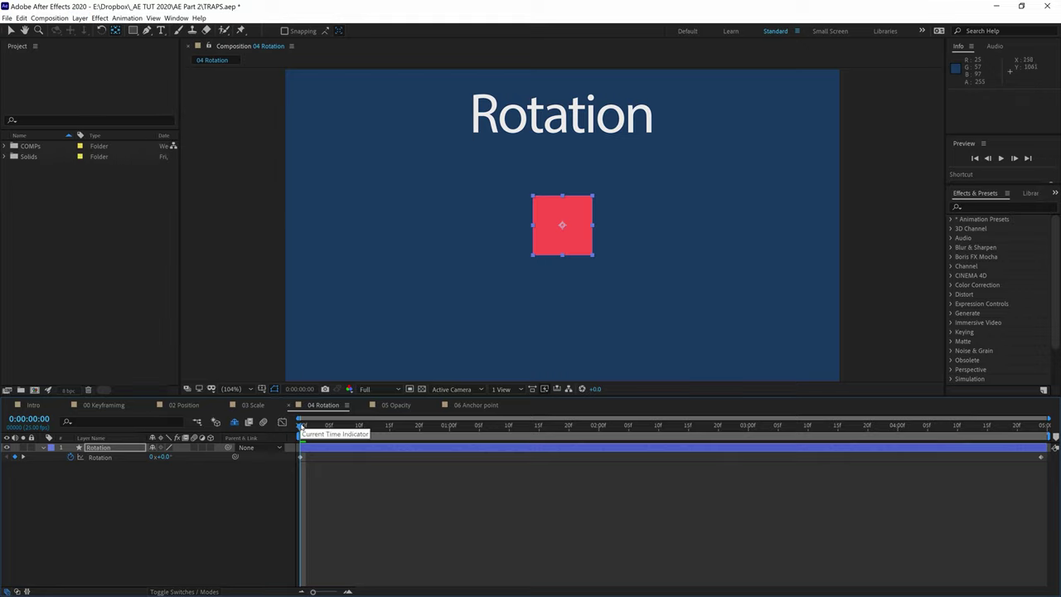
drag(301, 427, 281, 447)
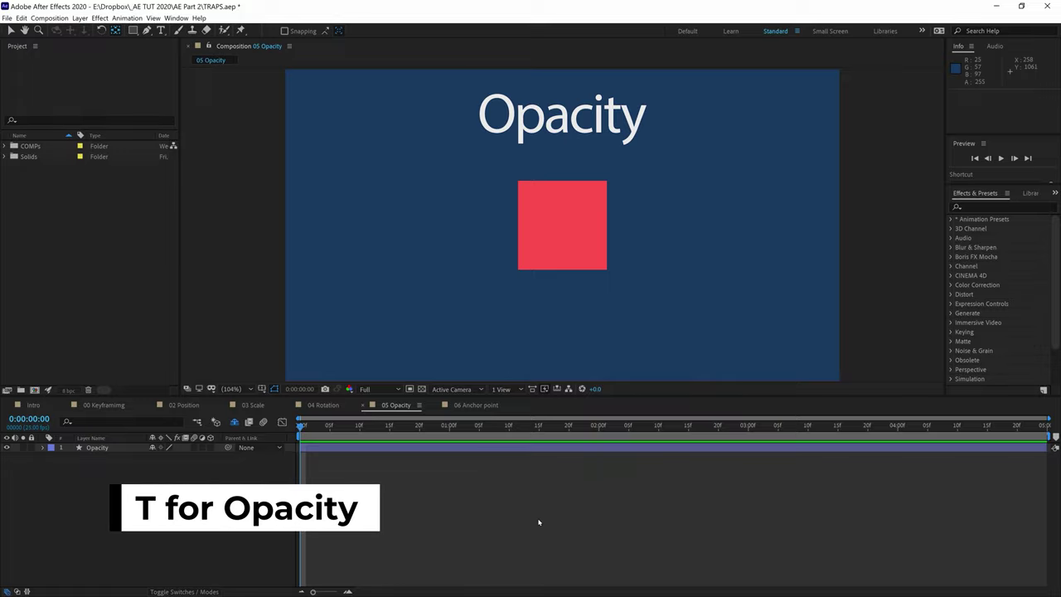
- Keyframe the Opacity square from 100% at frame 0 to 0% at the last frame, then preview the fade
click(97, 448)
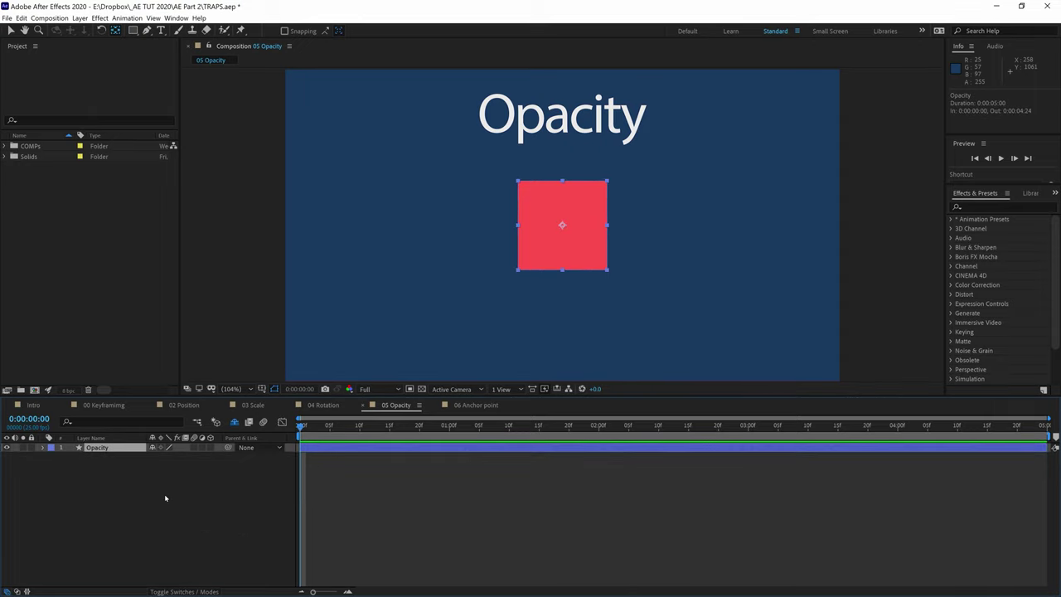
key(t)
click(70, 458)
drag(301, 428, 1042, 425)
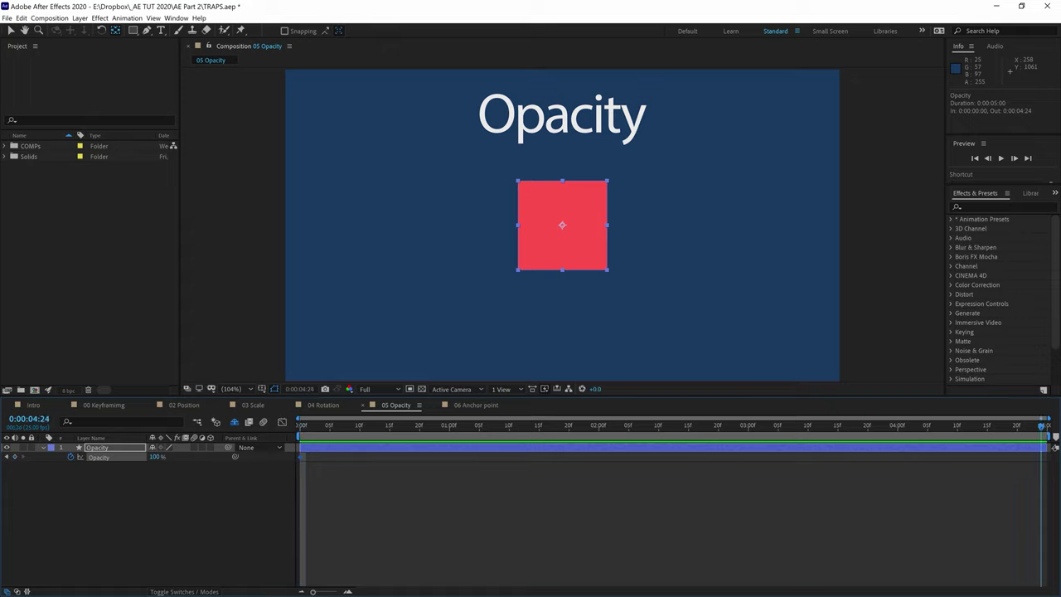
click(154, 457)
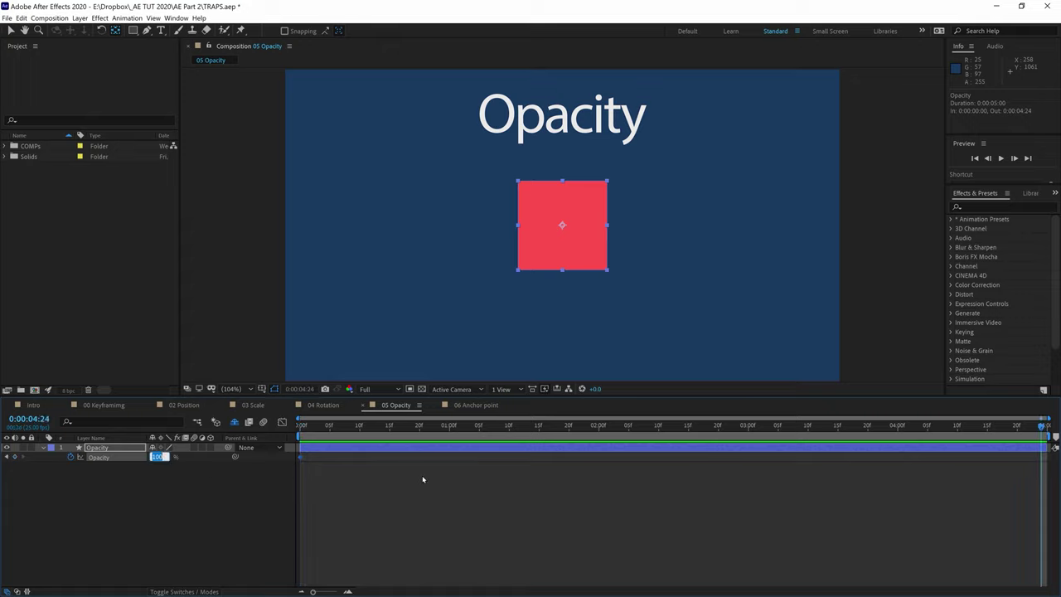
text(0)
key(Return)
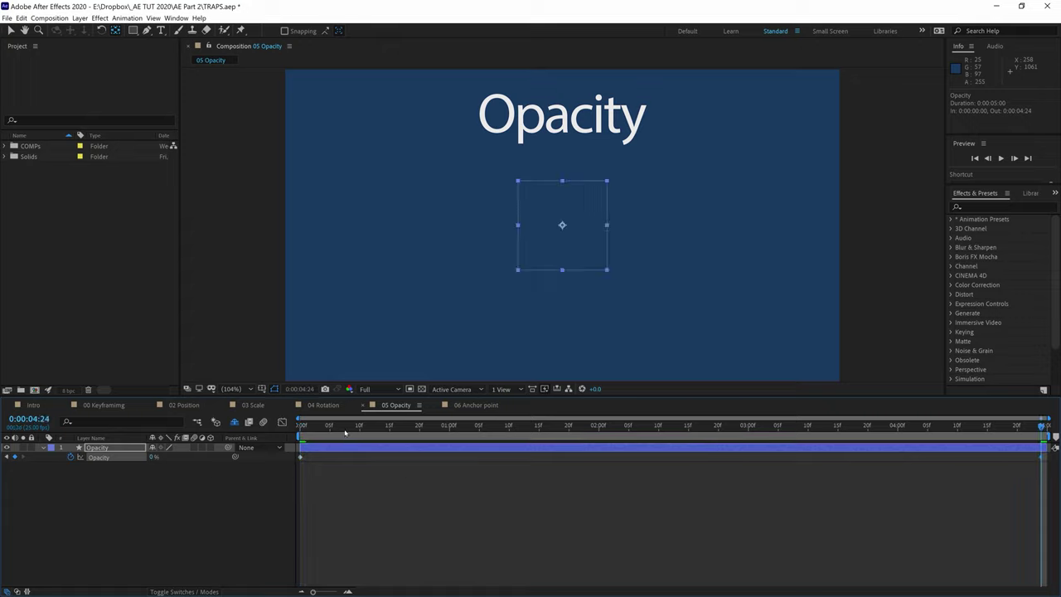
drag(345, 432, 301, 428)
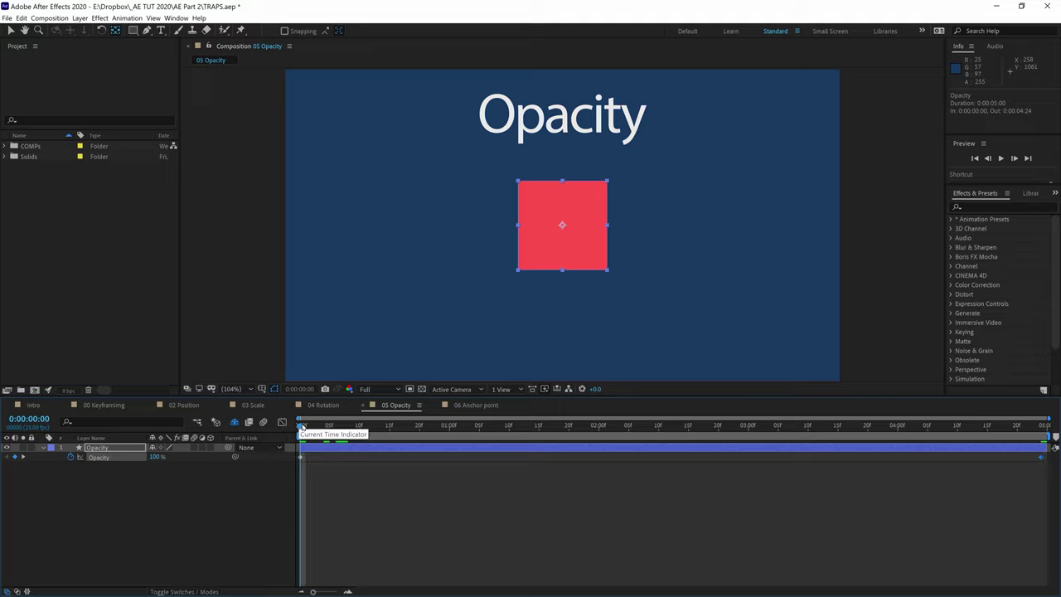
key(space)
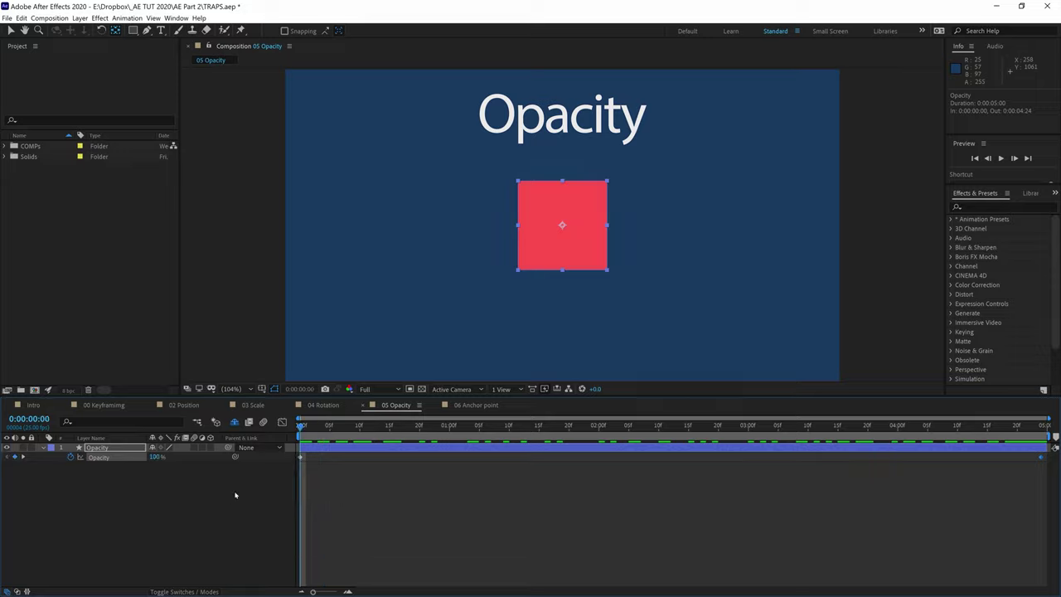
- Delete the Opacity keyframes with the stopwatch and set Opacity back to 100%
click(69, 457)
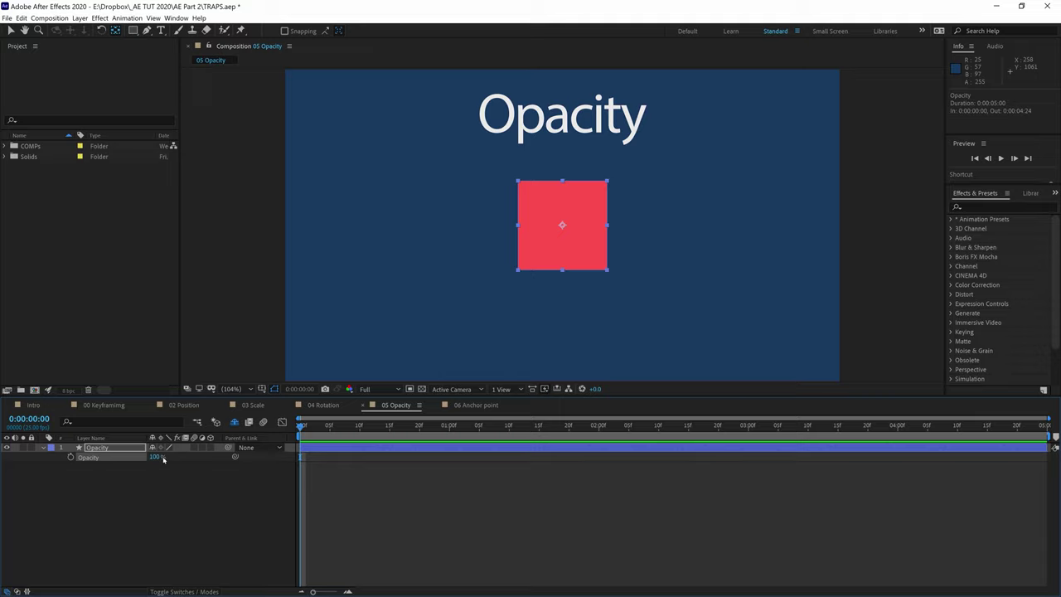
drag(161, 458, 238, 463)
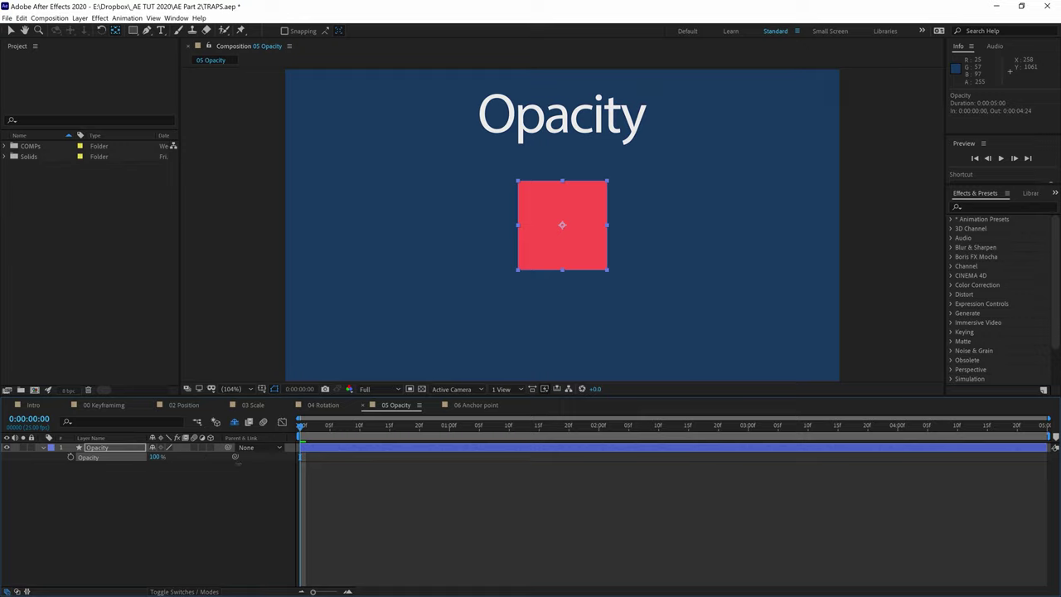
click(157, 456)
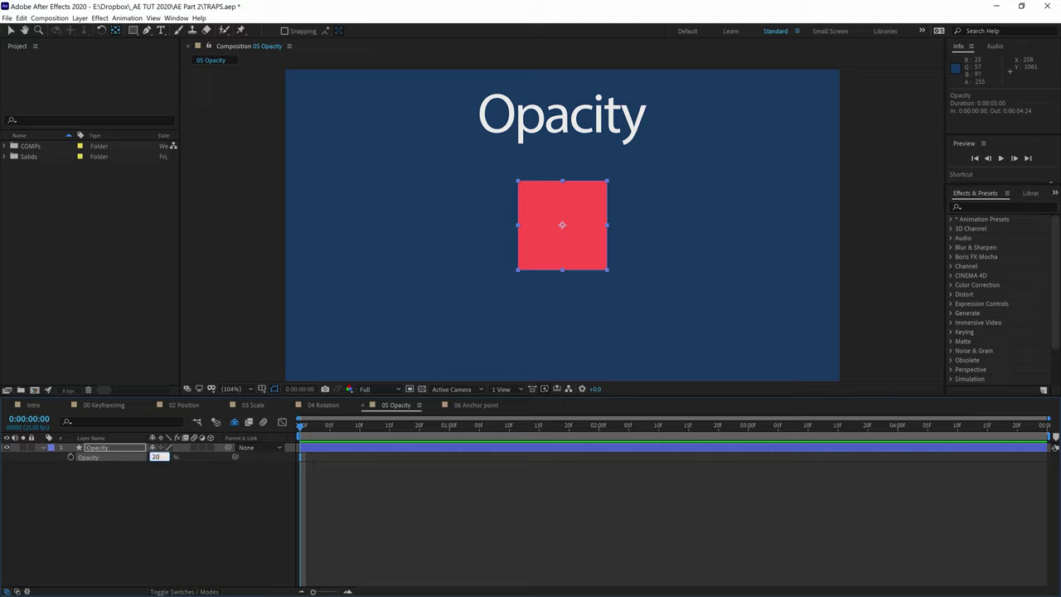
key(Return)
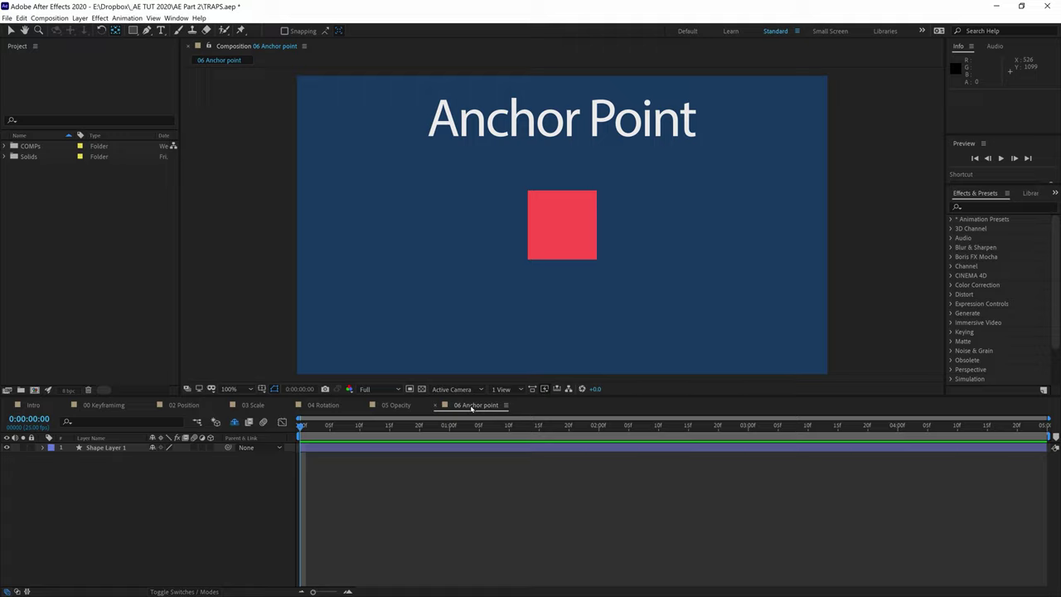
- Show Shape Layer 1's Anchor Point and scrub its X value to 179
click(68, 453)
key(a)
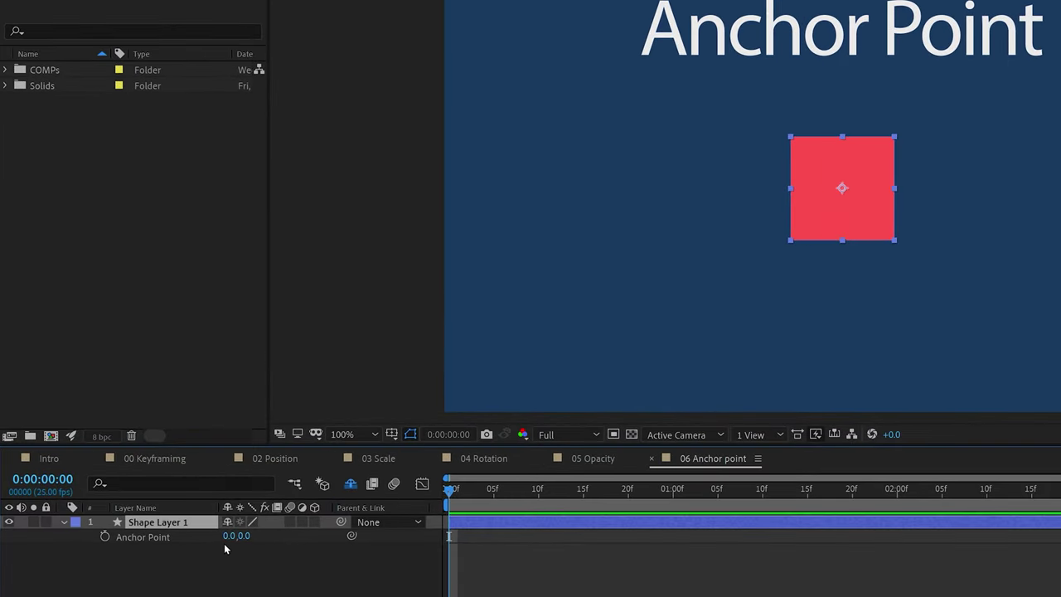
drag(229, 544, 391, 557)
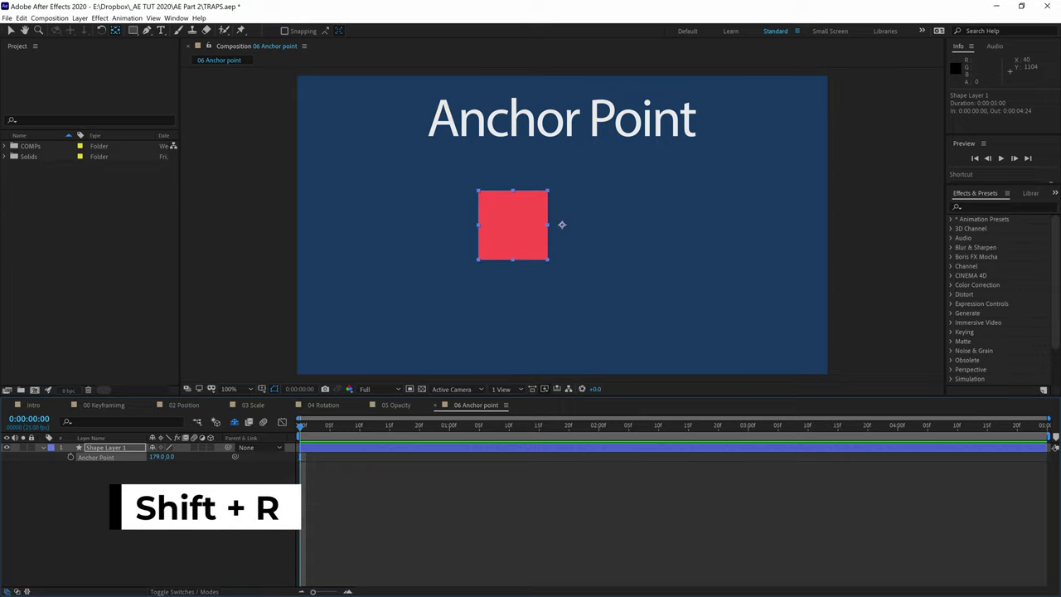
- Try rotating the square around offset anchor points, then undo back to anchor 0,0 and 0° rotation
key(shift+r)
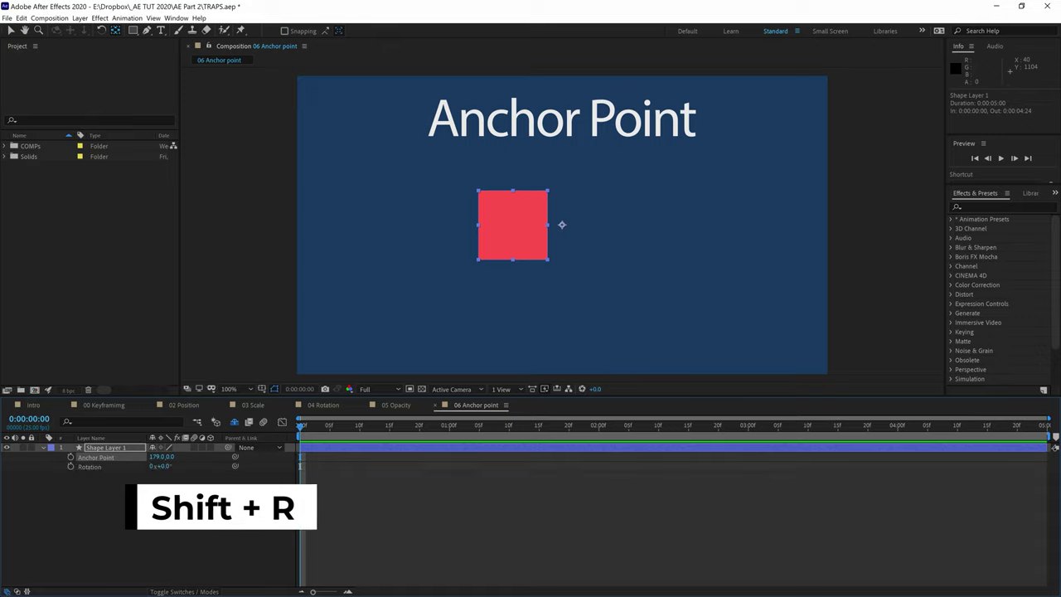
drag(162, 466, 183, 480)
key(ctrl+z)
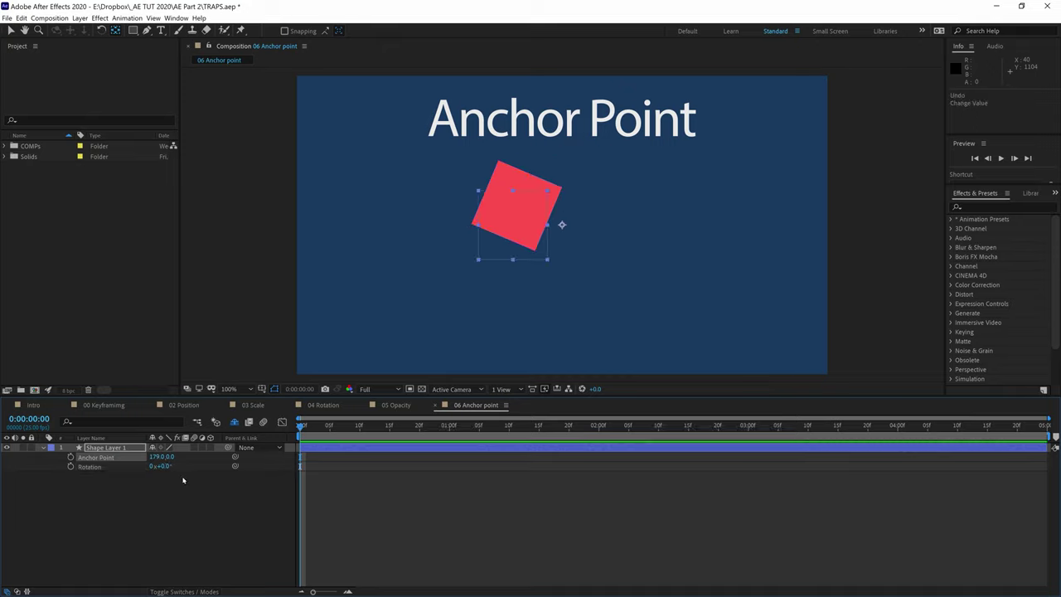
drag(172, 456, 255, 463)
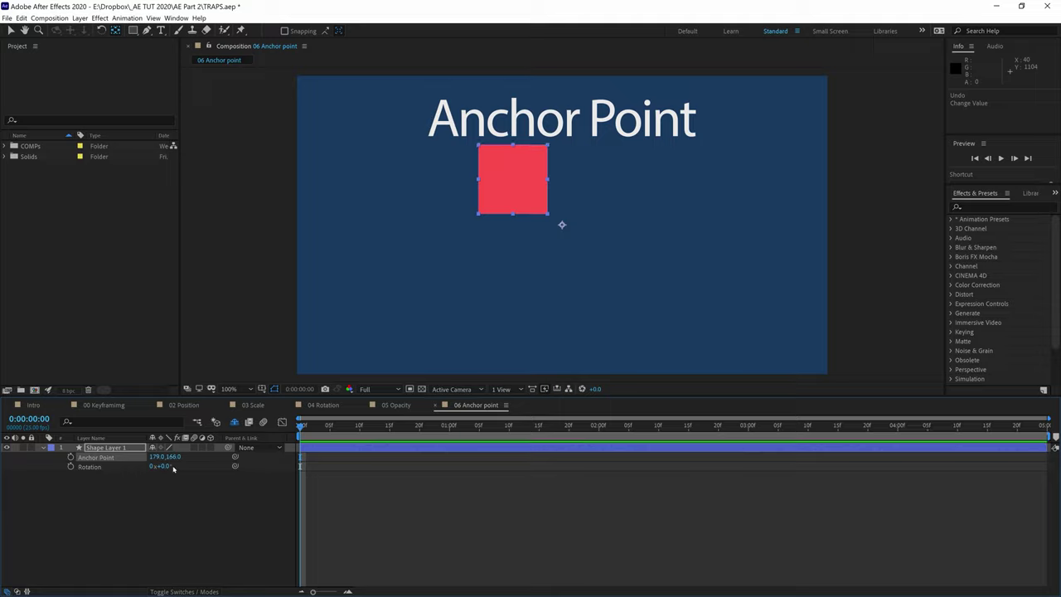
drag(172, 469, 329, 465)
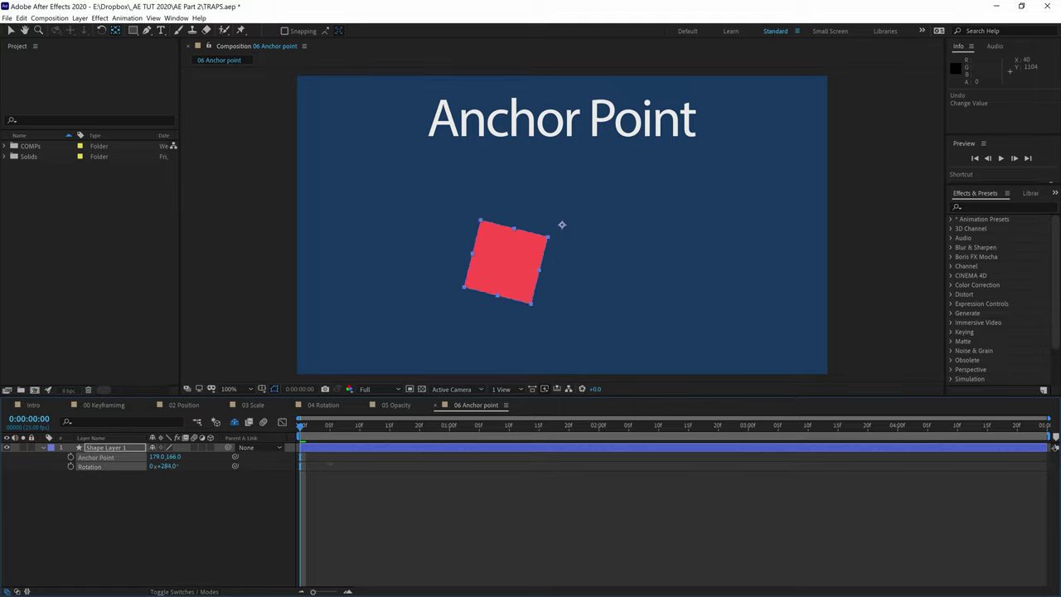
key(ctrl+z)
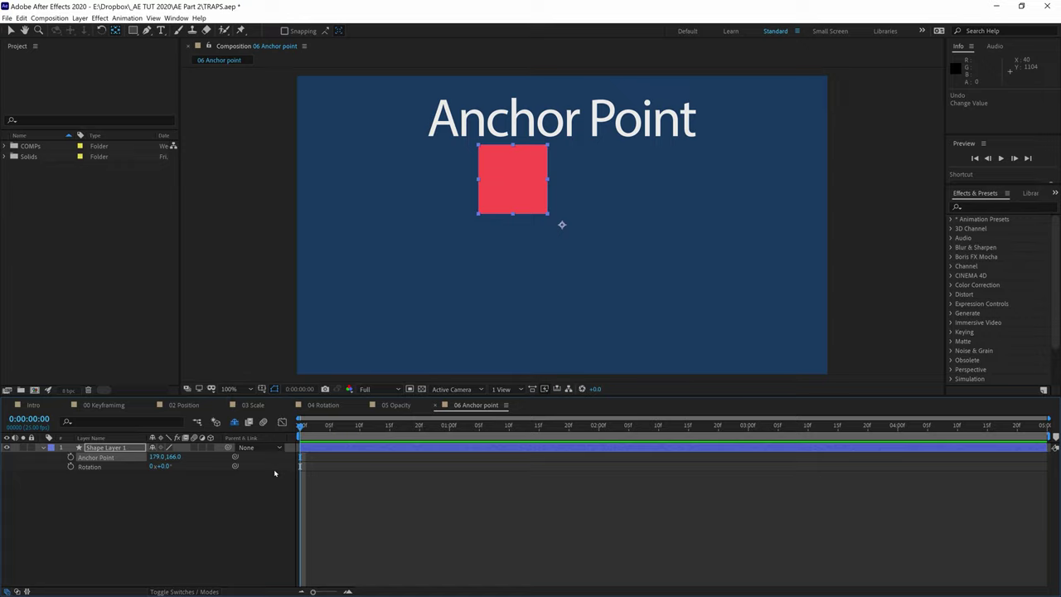
key(ctrl+z)
key(ctrl+z)
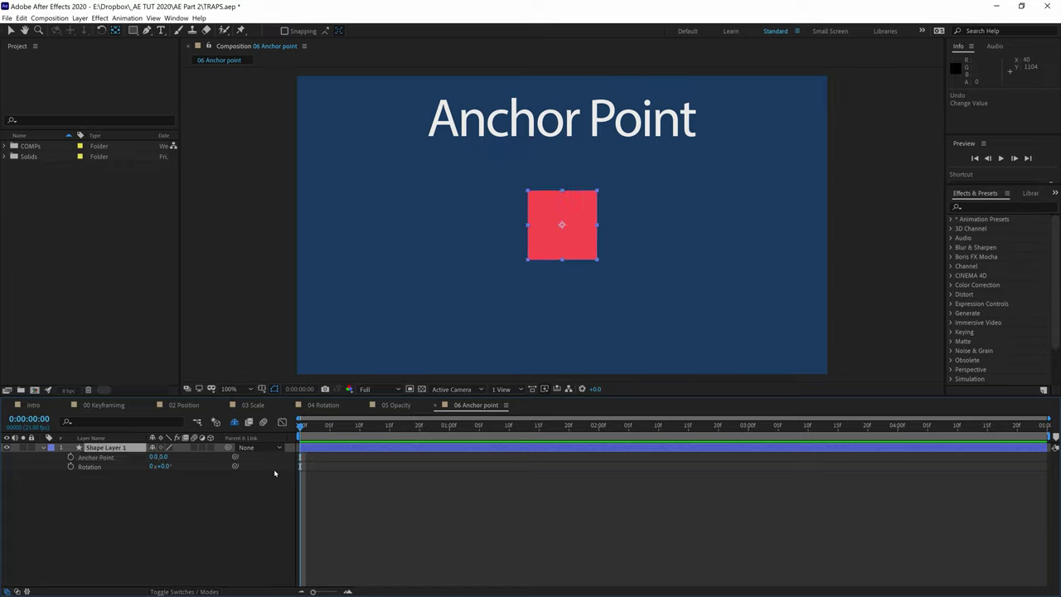
- Drag the square's anchor point to the lower left at -425,258 without moving the square
click(177, 541)
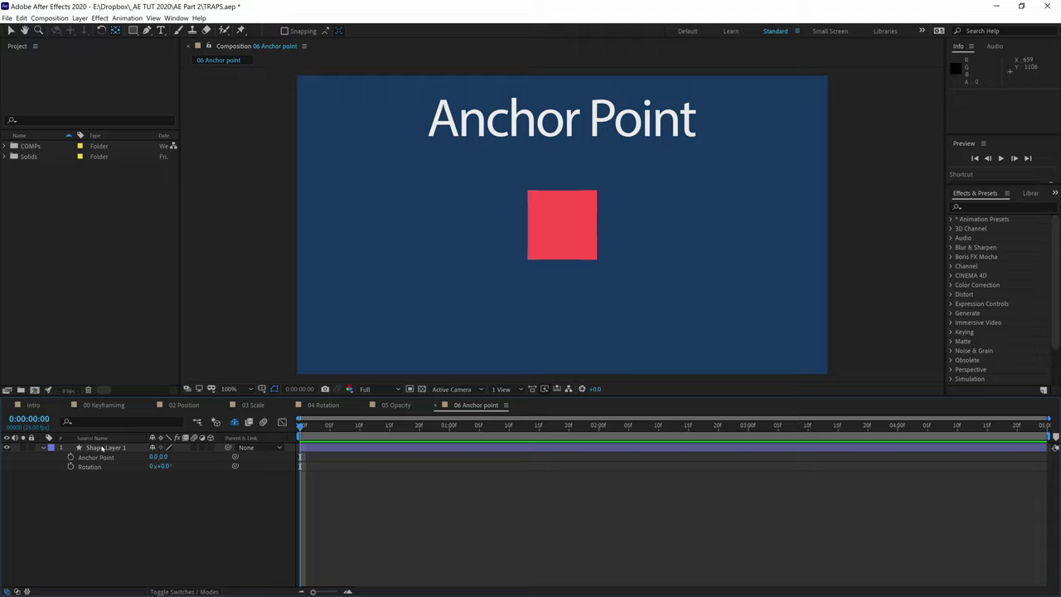
click(102, 448)
click(567, 232)
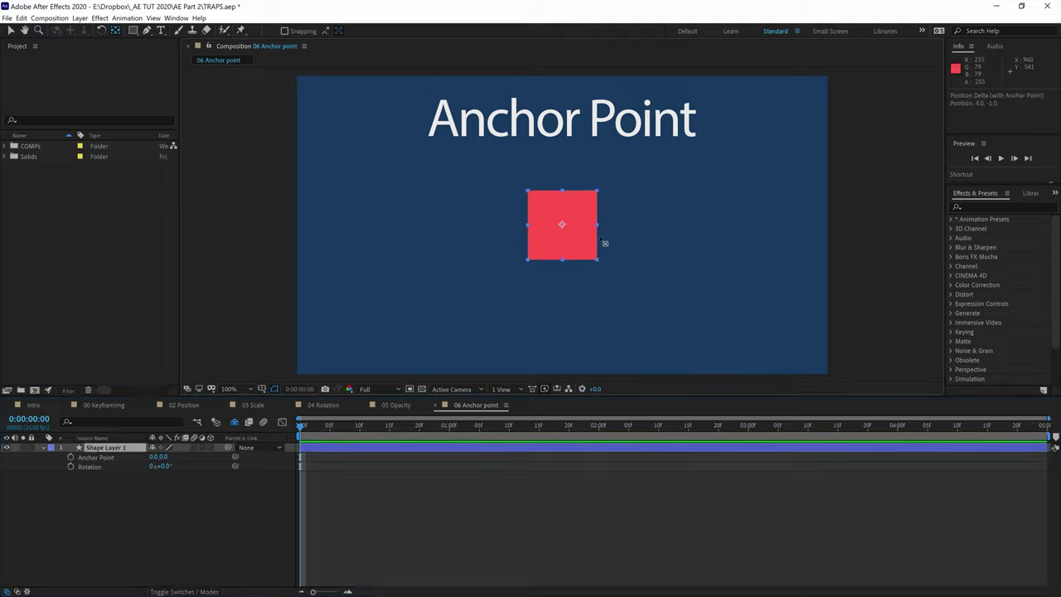
drag(604, 243, 448, 313)
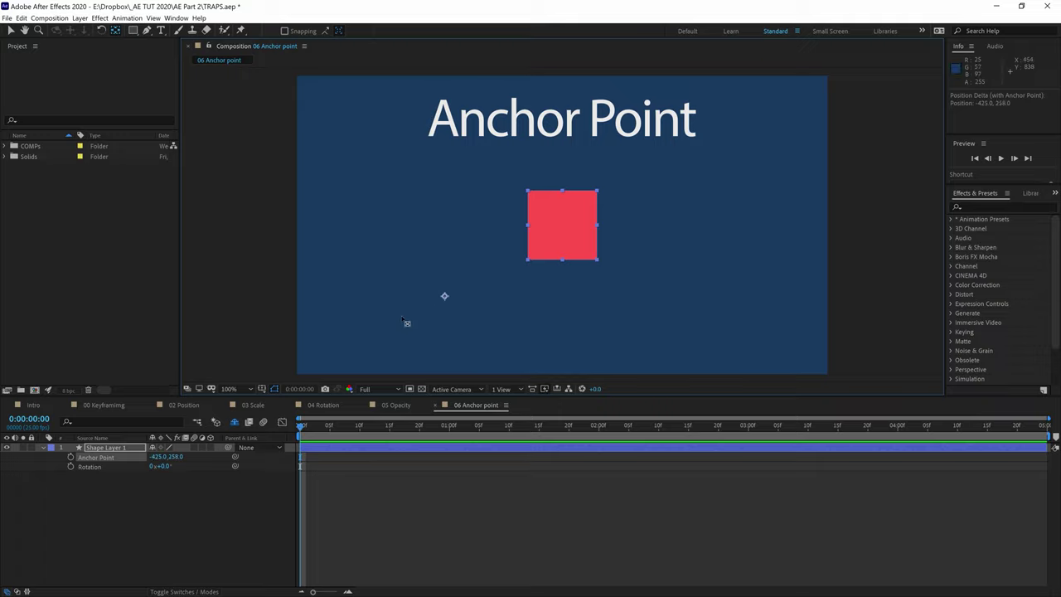
- Show Scale alongside Anchor Point and scrub the square's scale to 102%
click(117, 483)
click(117, 449)
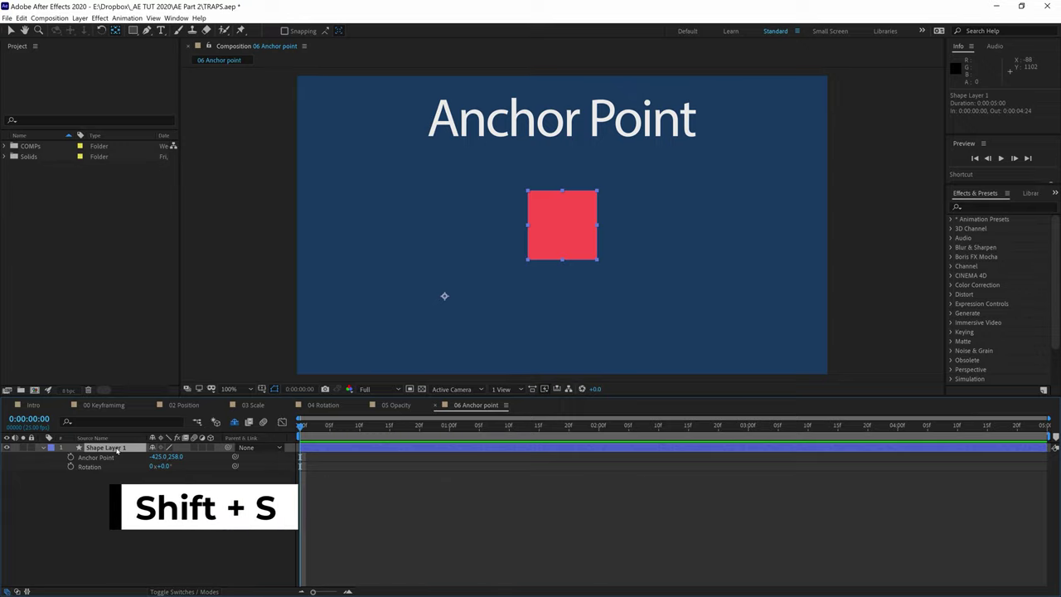
key(shift+s)
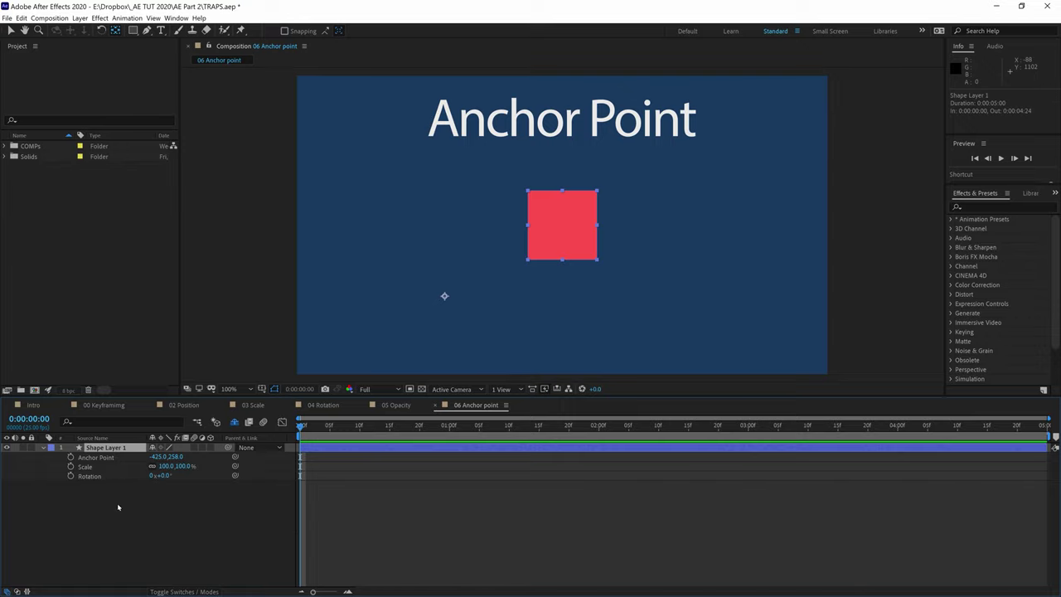
mouse_move(170, 466)
mouse_down()
mouse_move(119, 466)
mouse_move(206, 466)
mouse_move(101, 466)
mouse_move(208, 466)
mouse_move(172, 466)
mouse_up()
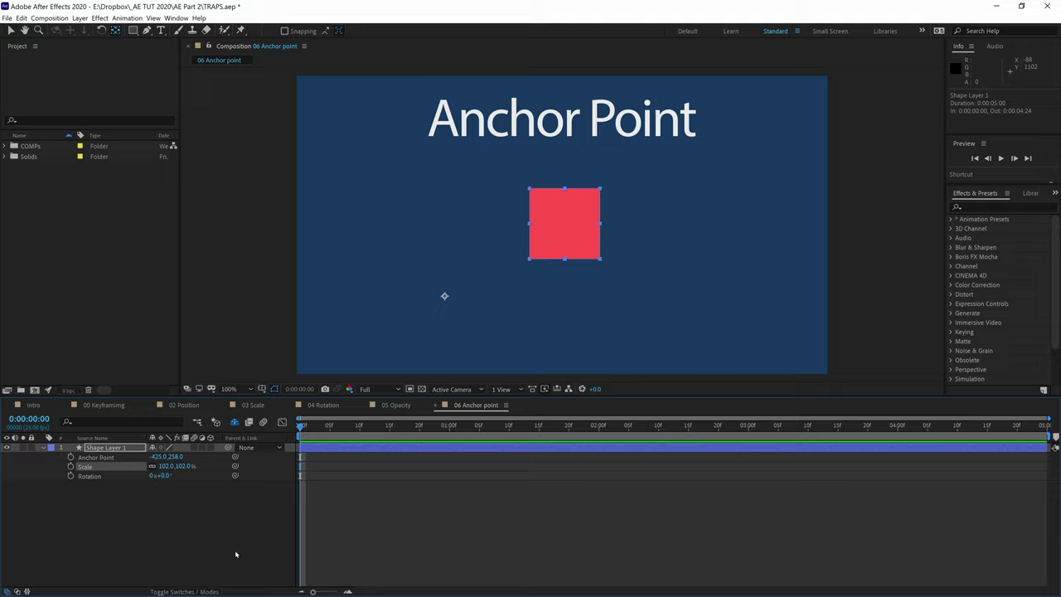
click(116, 457)
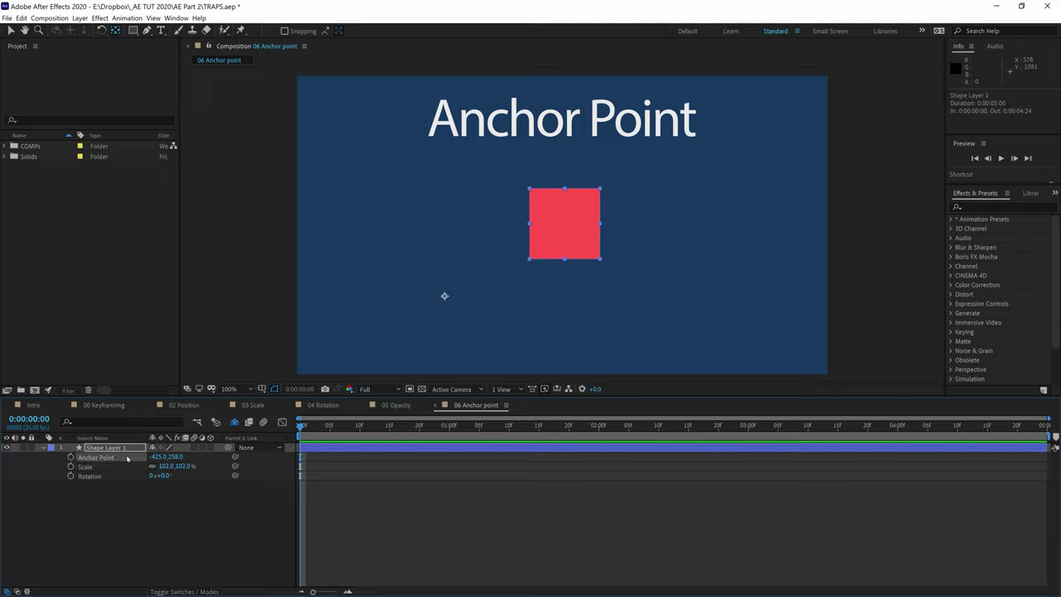
- Centre the red square's anchor point in its layer content so it reads 0.0, 0.0
click(80, 18)
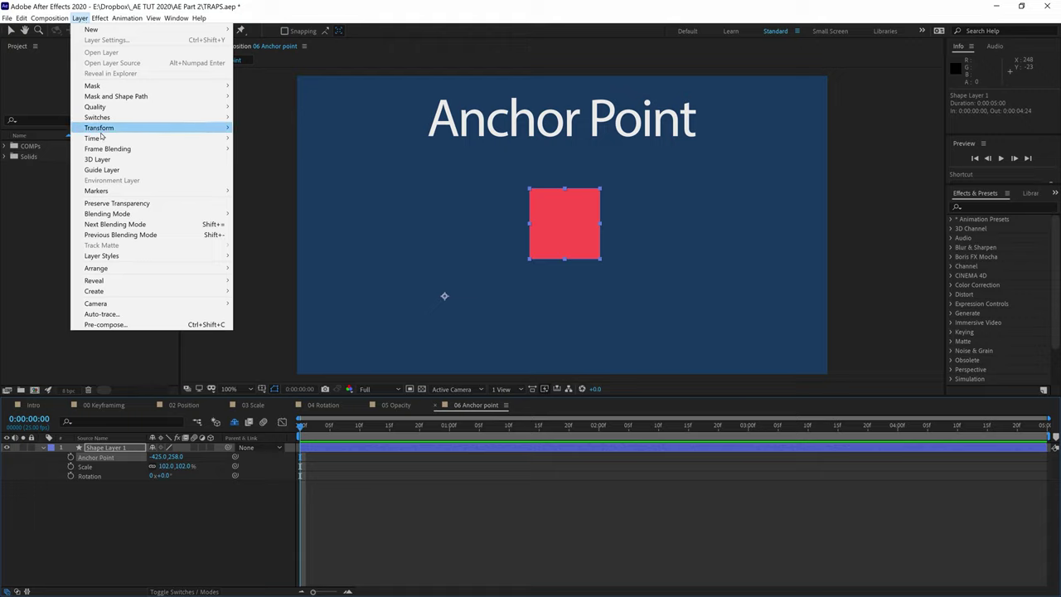
mouse_move(101, 130)
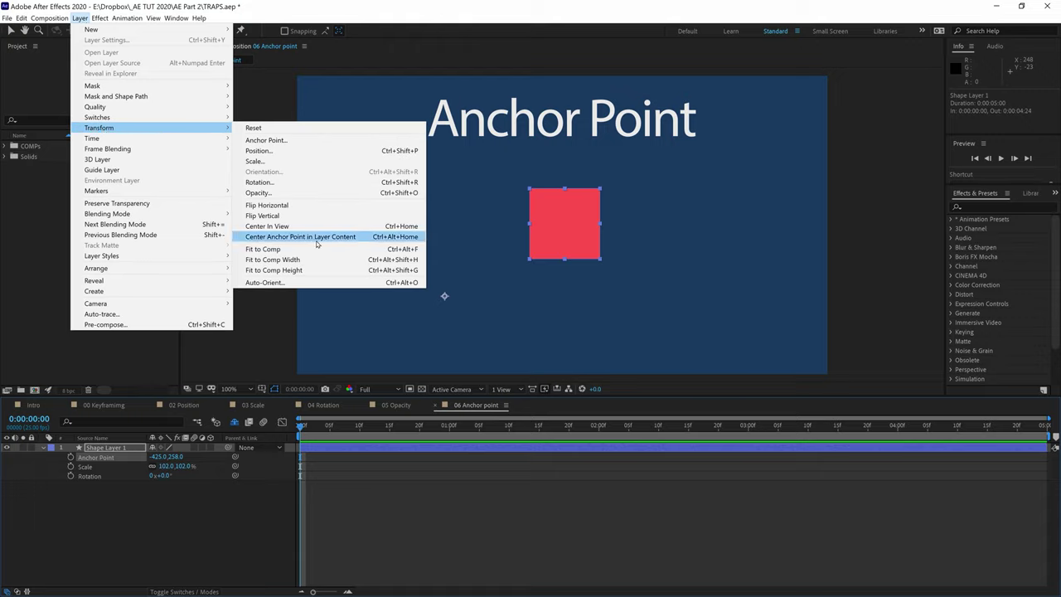
click(342, 238)
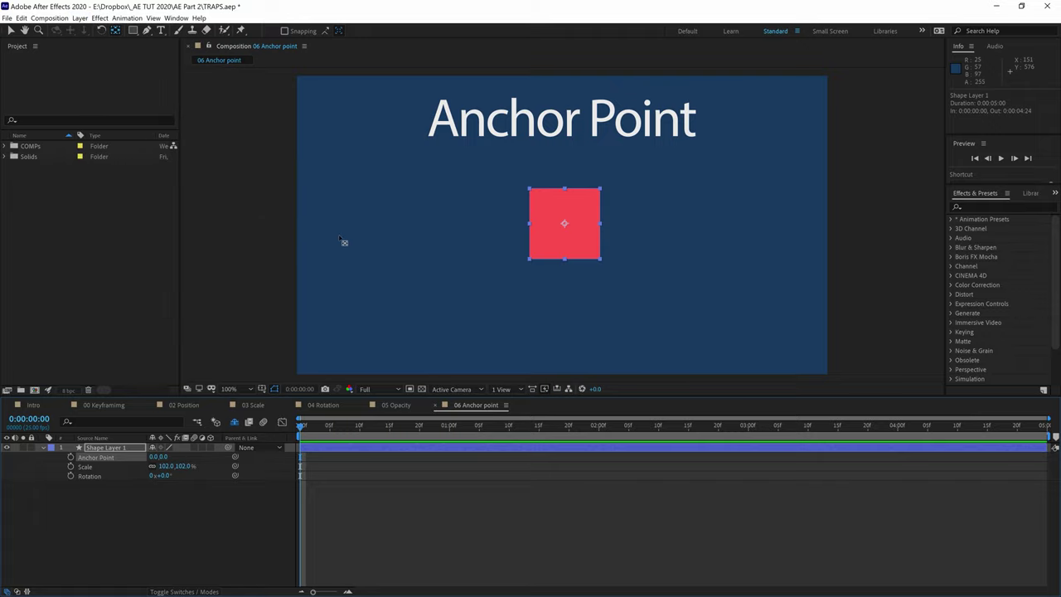